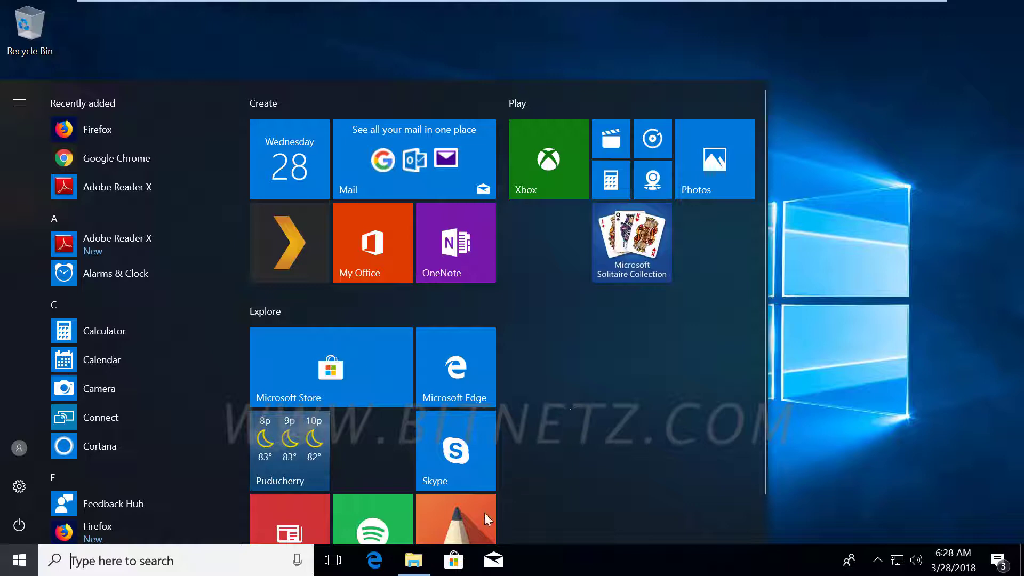
Step: Open File Explorer in a maximised window and bring up its folder and search options
click(411, 563)
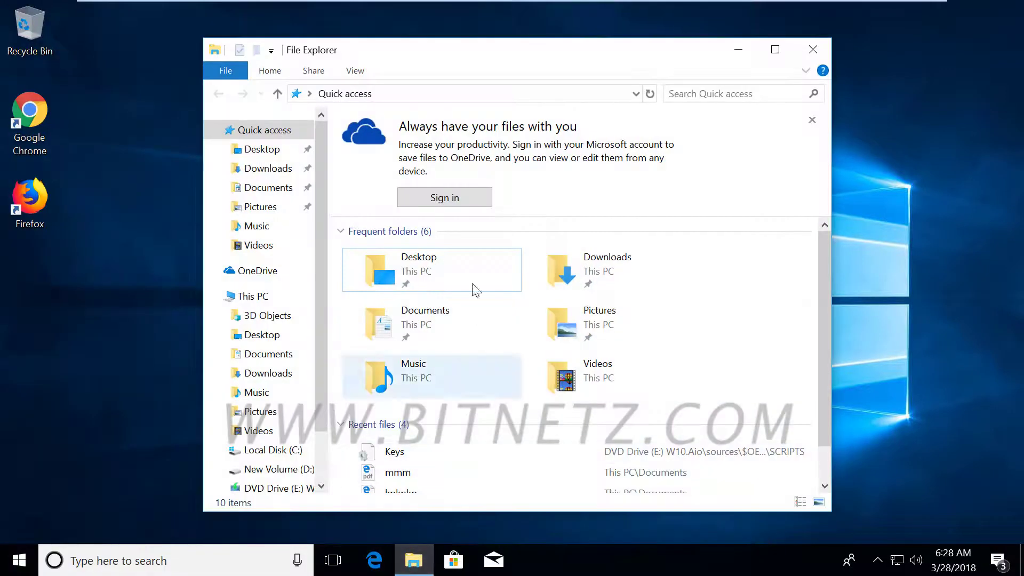
click(775, 49)
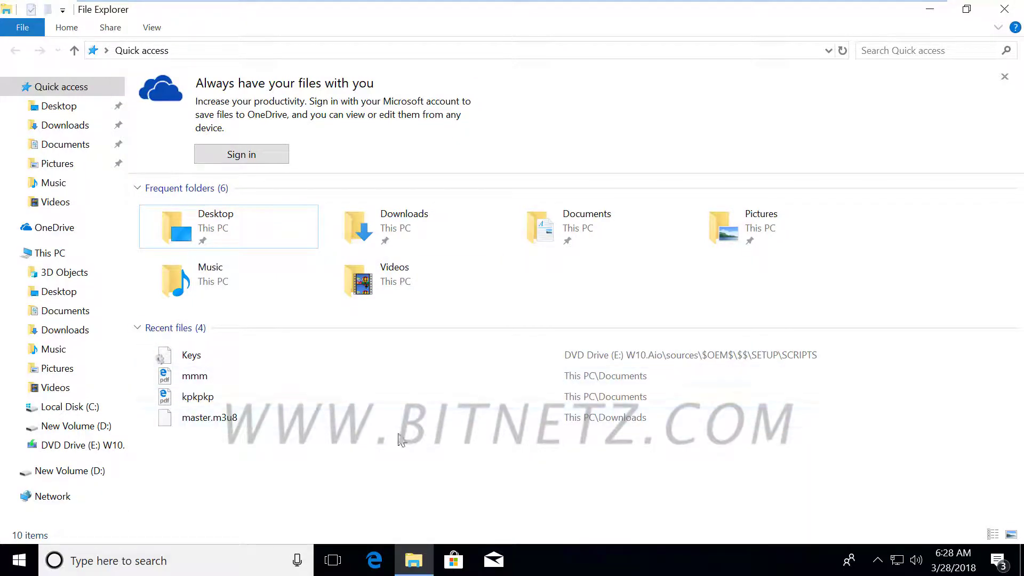
click(151, 27)
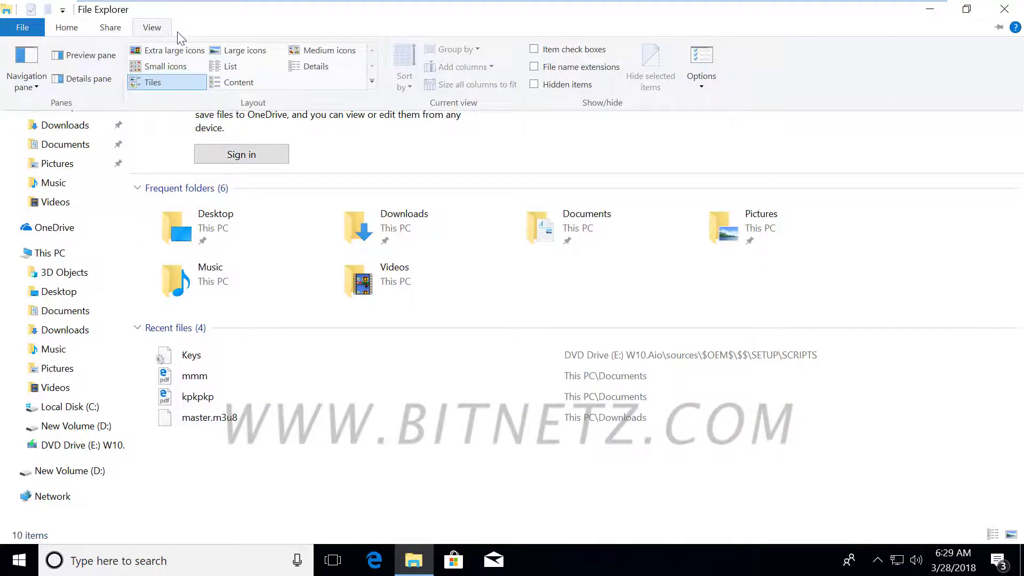
click(700, 86)
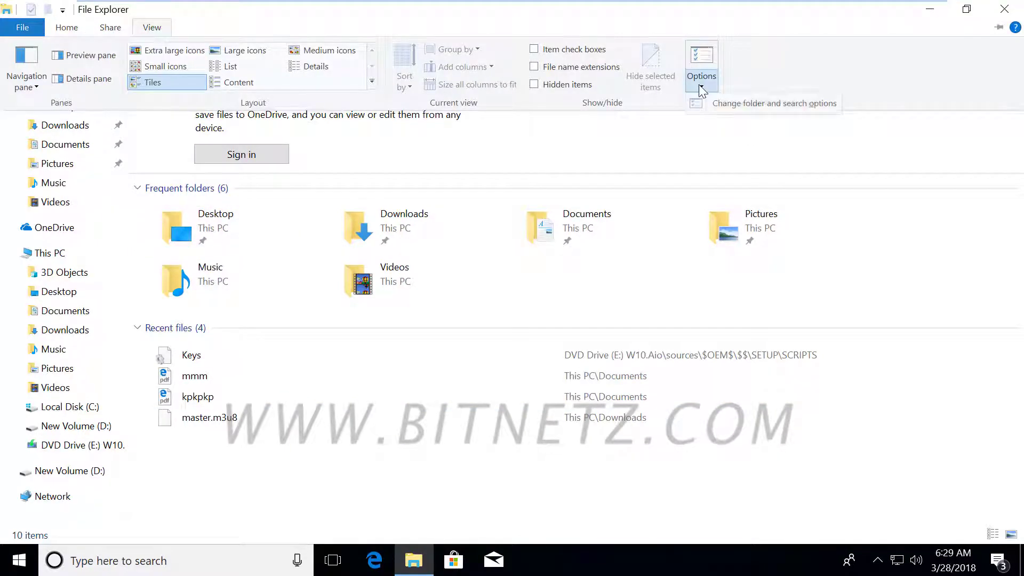
click(742, 104)
Step: Disable Show sync provider notifications in the advanced folder view settings, apply the change, and reopen File Explorer
click(80, 116)
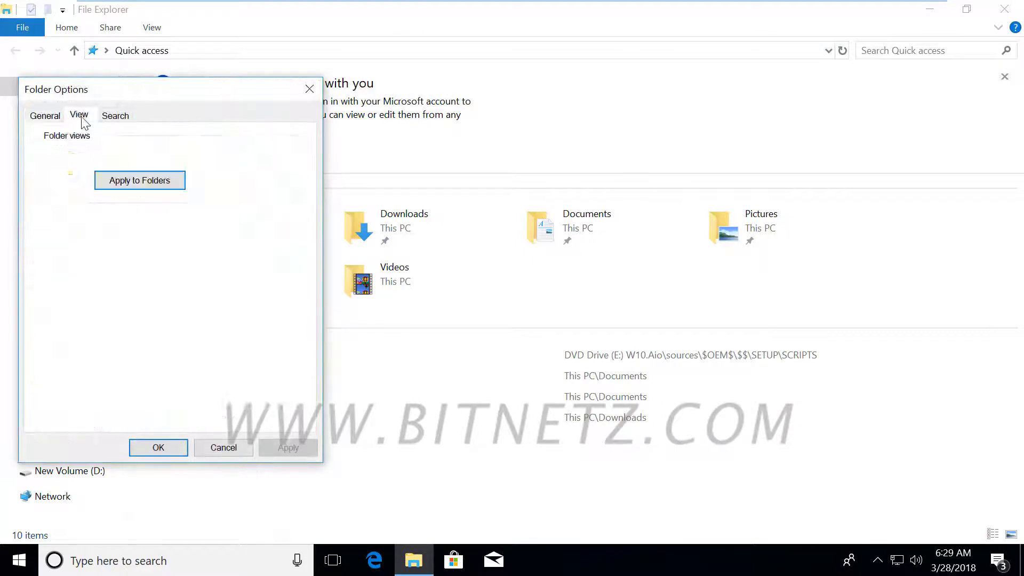
scroll(285, 315, down, 3)
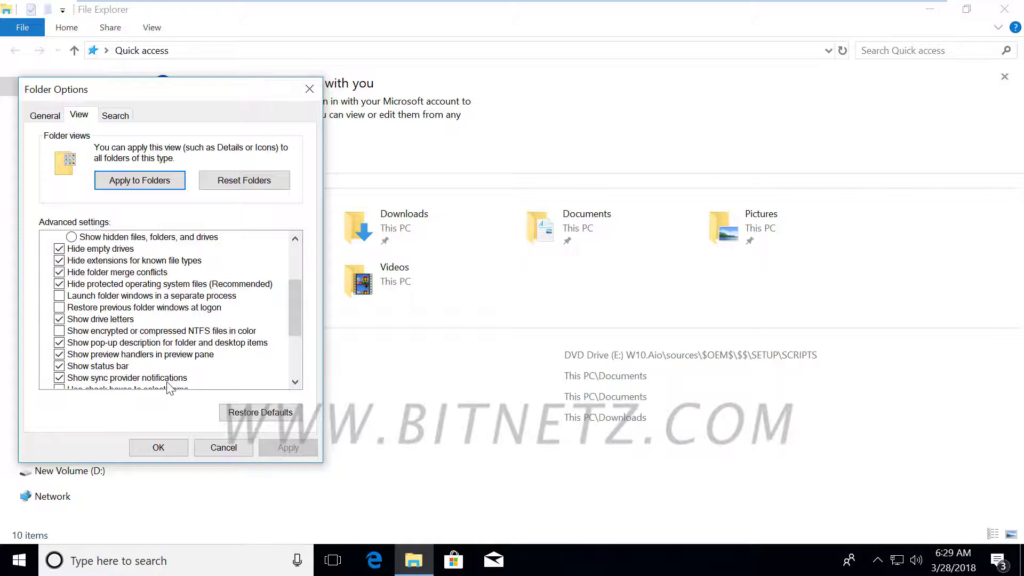
click(59, 378)
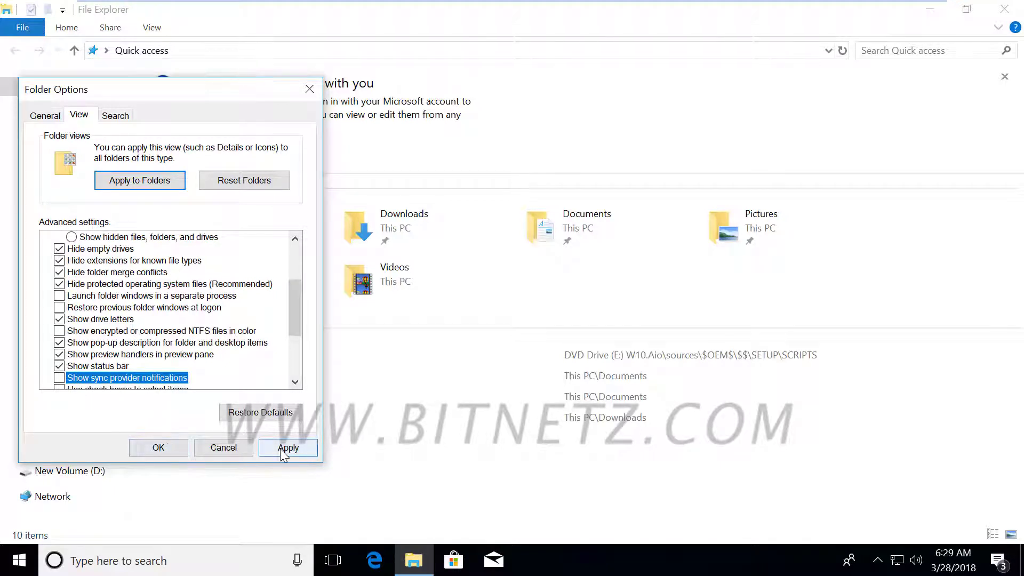
click(283, 448)
click(158, 447)
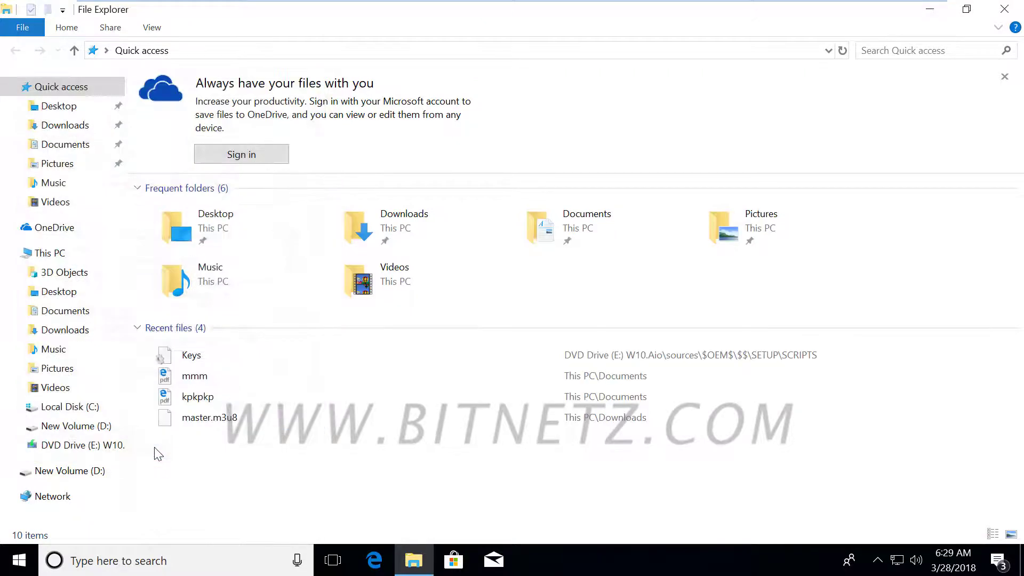
click(1004, 9)
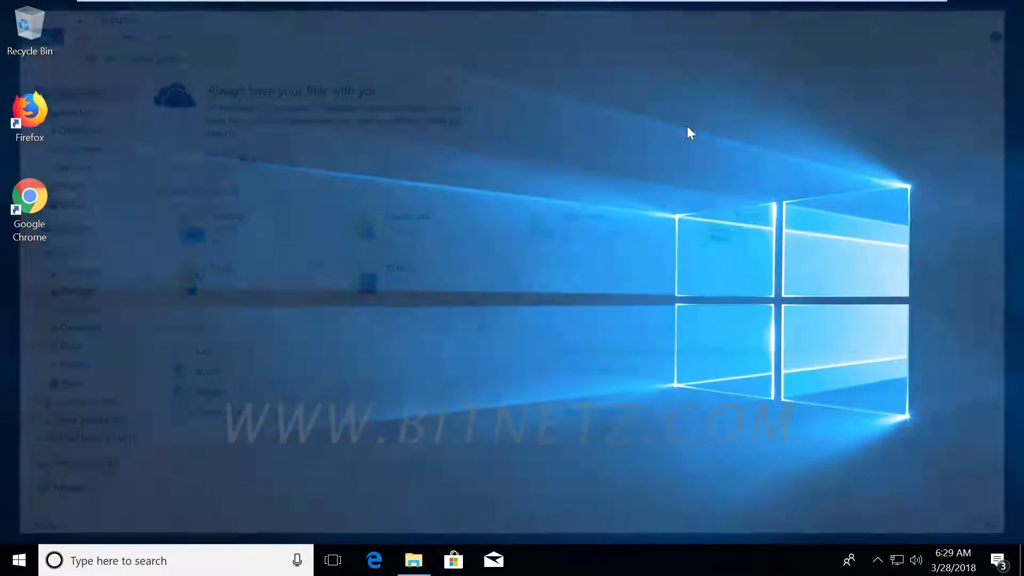
click(413, 561)
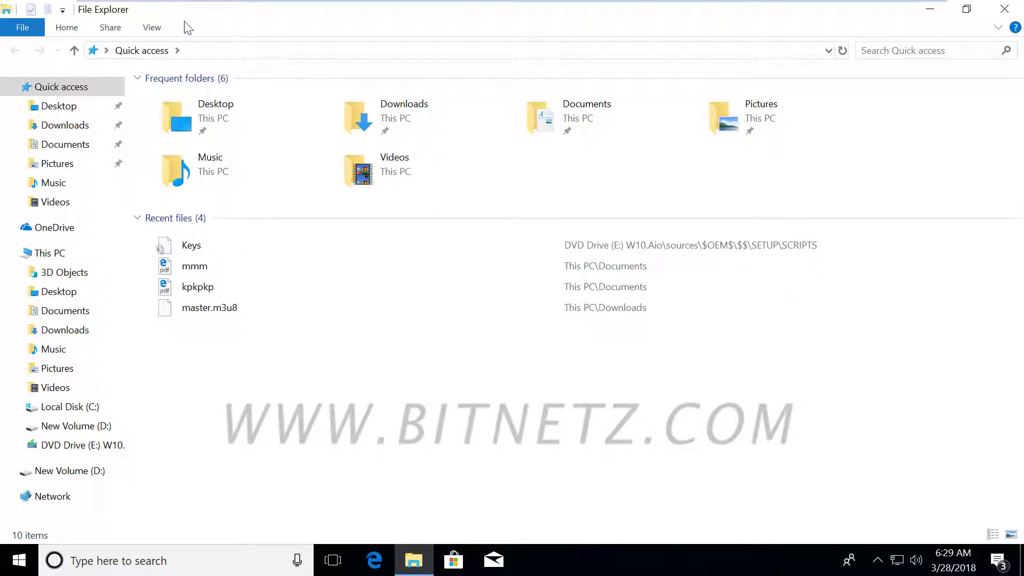
Step: Expand the File Explorer ribbon, collapse it and expand it again
click(998, 29)
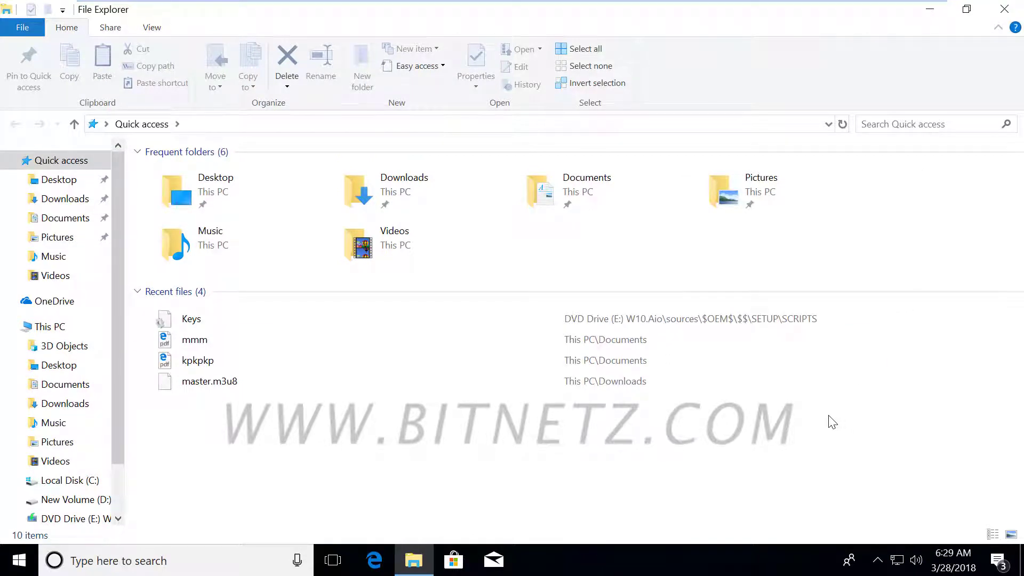
key(ctrl+F1)
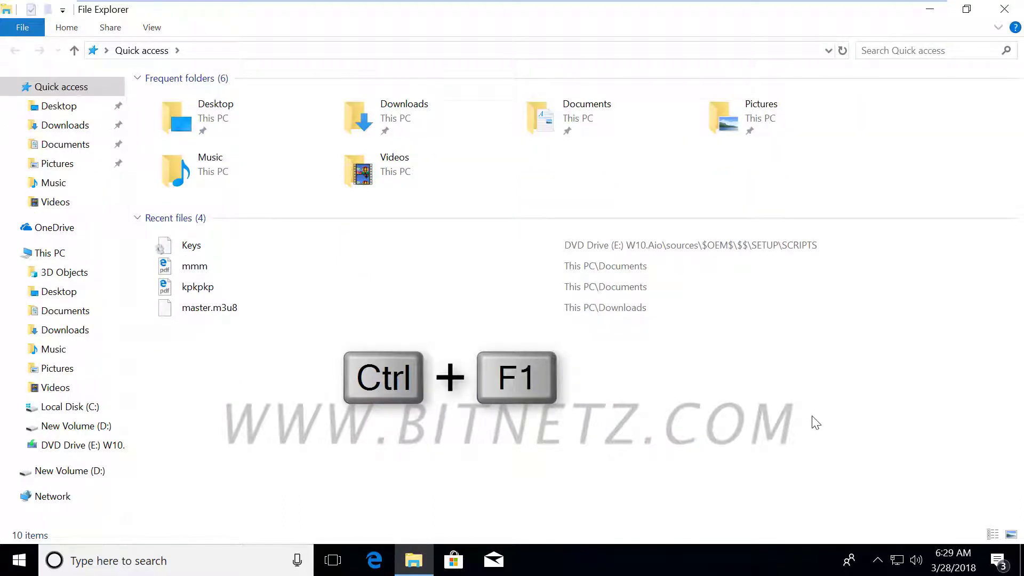
key(ctrl+F1)
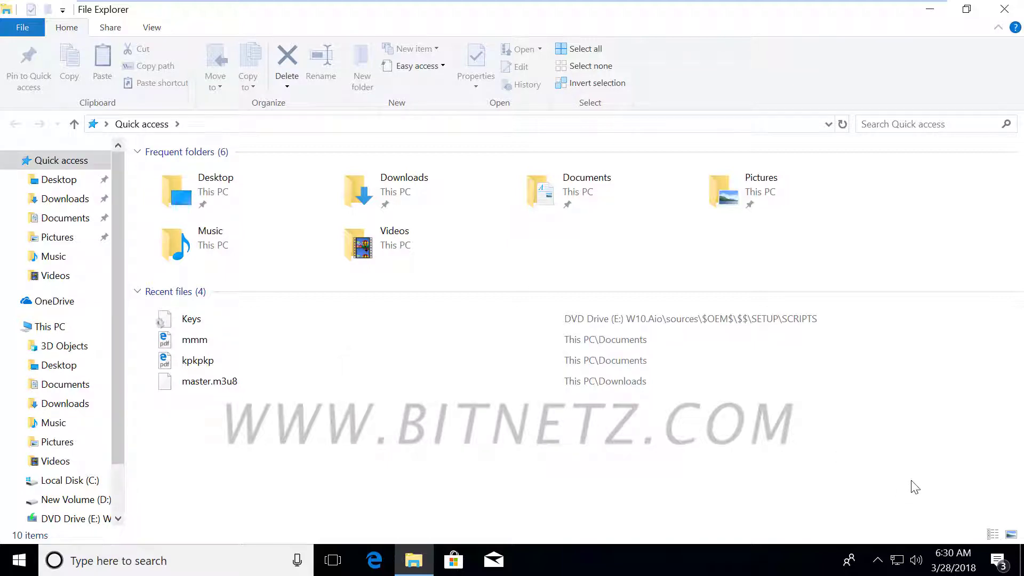
Step: Toggle the File Explorer window into full-screen view and back twice
key(F11)
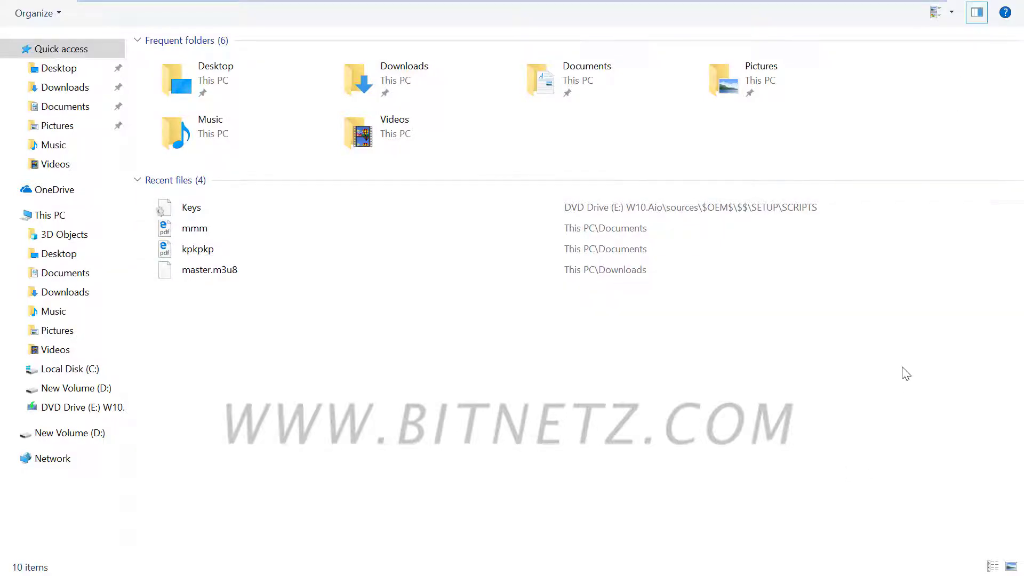
key(F11)
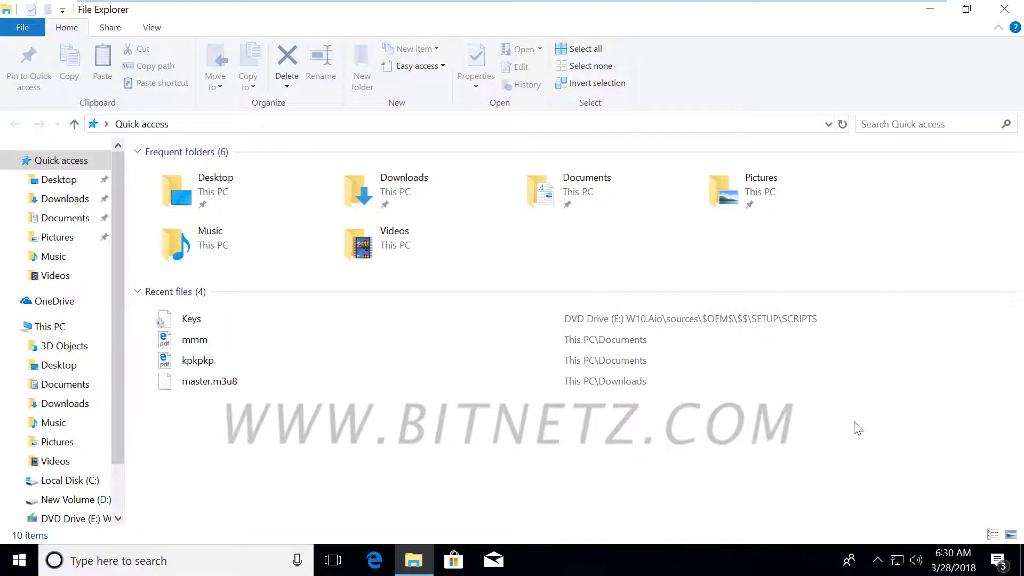
key(F11)
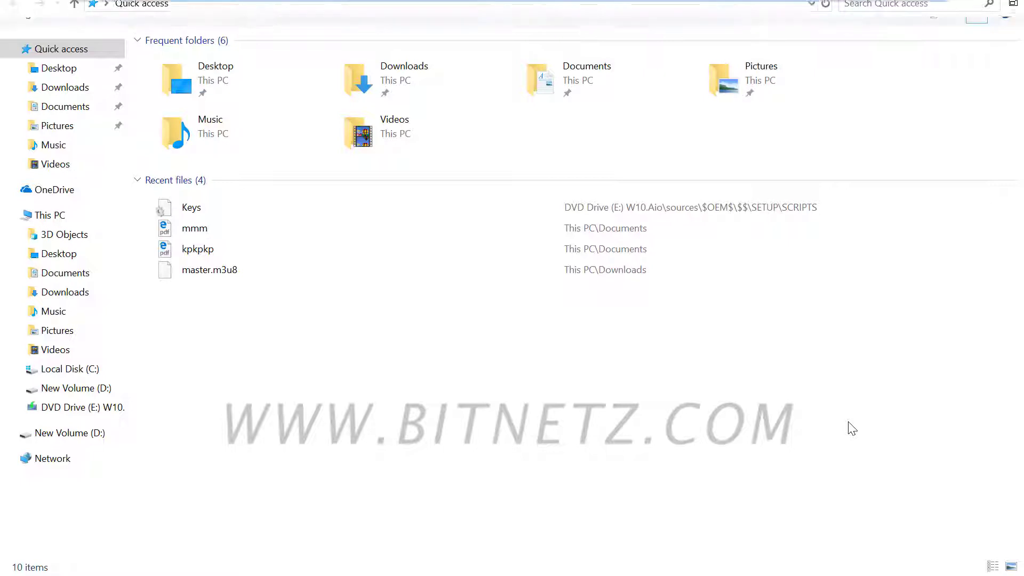
key(F11)
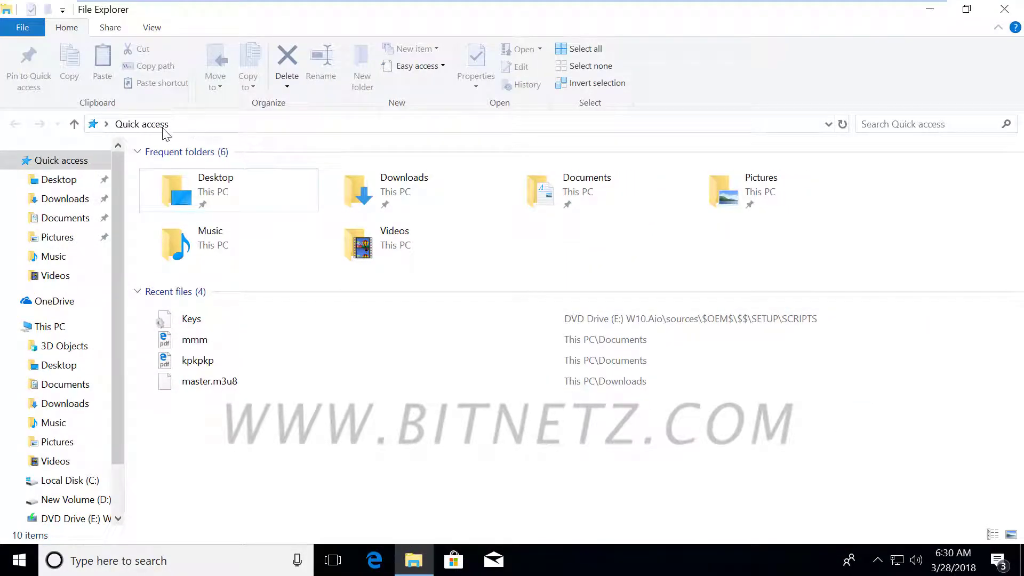
Step: Highlight the Quick access location path, and bring up the Run dialog and dismiss it
click(227, 126)
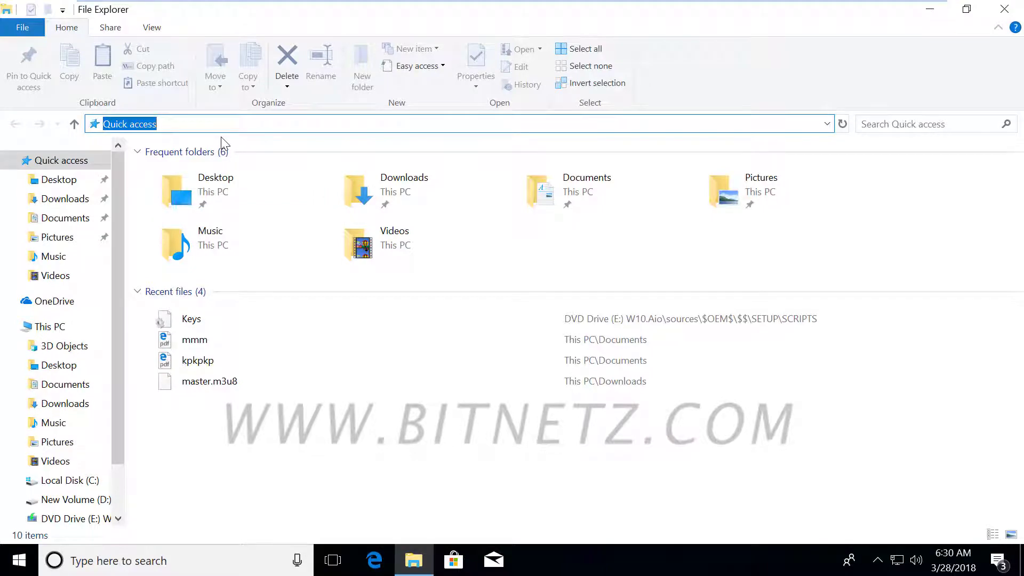
key(super+r)
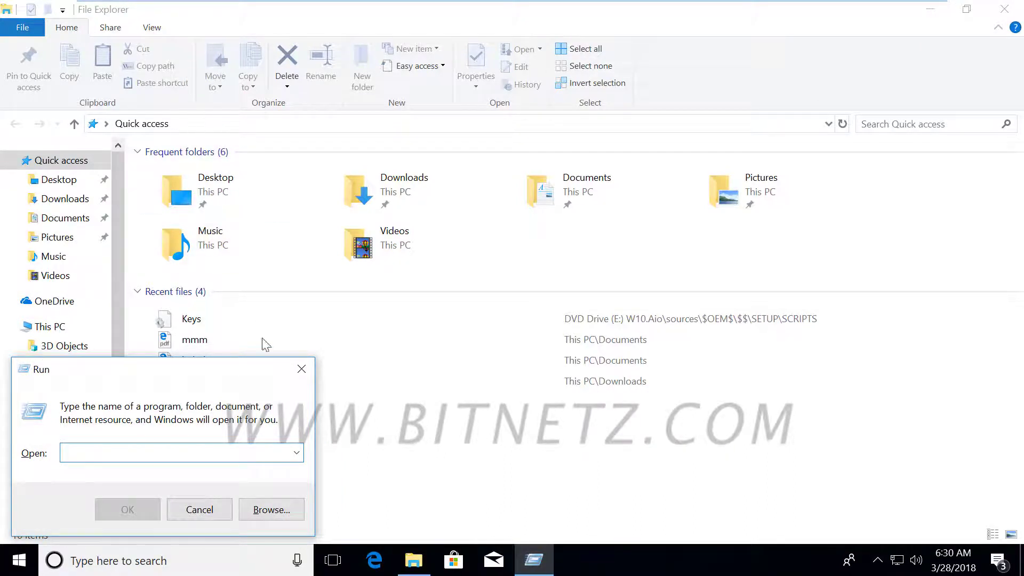
click(208, 513)
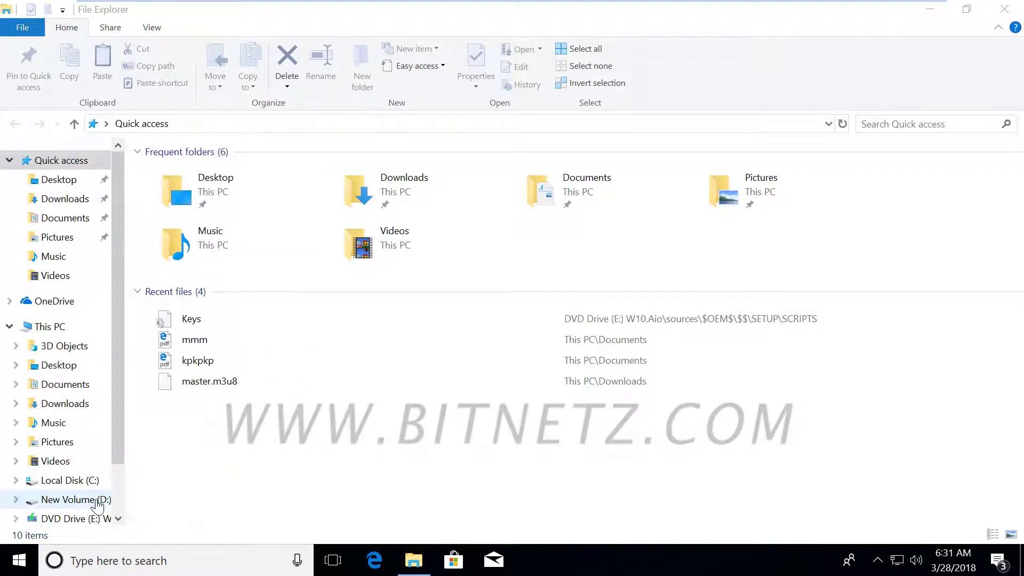
Step: Open New Volume (D:) and go to its videos folder by entering "videos" as the location path
click(97, 502)
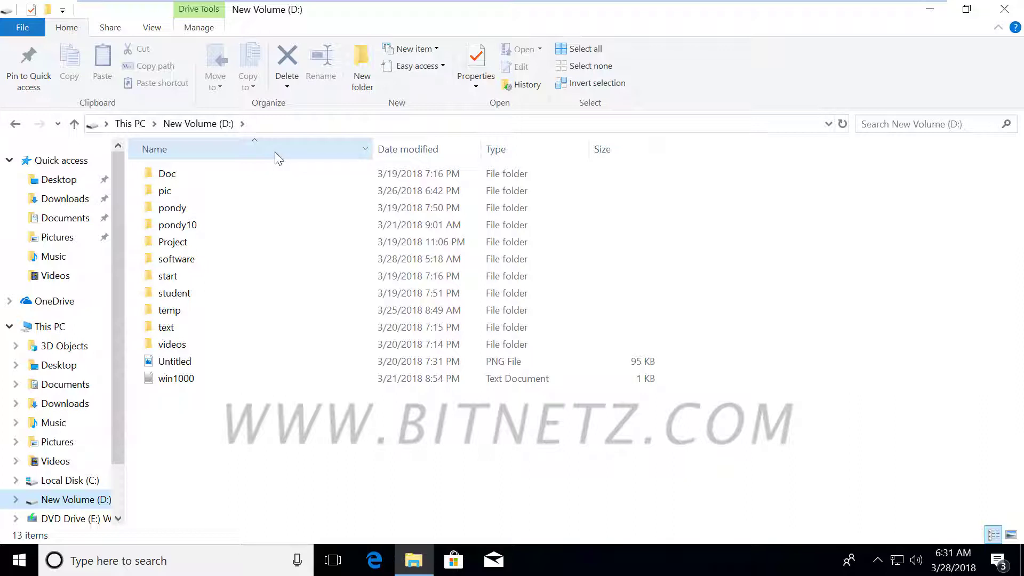
key(alt+d)
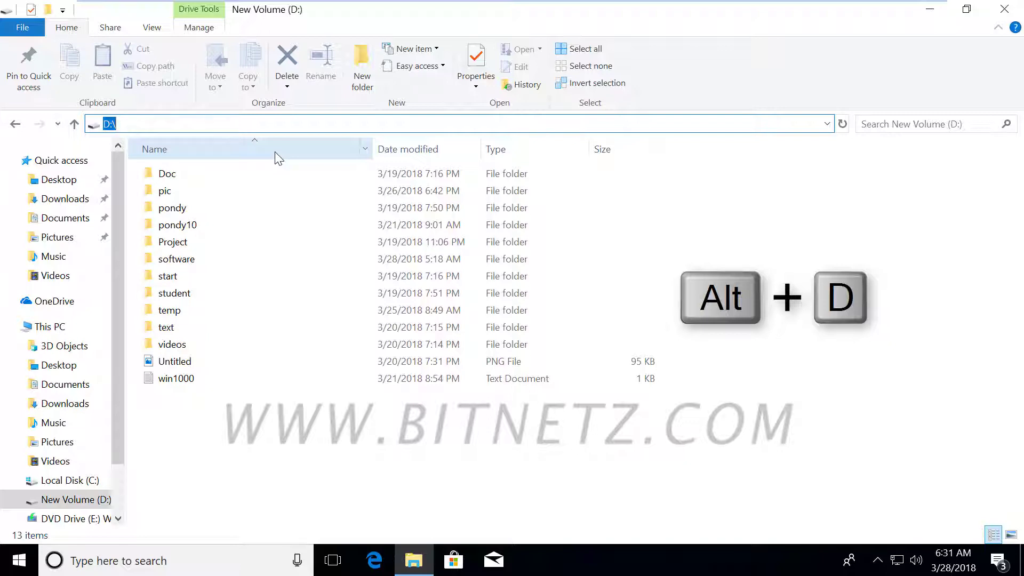
text(videos)
key(Return)
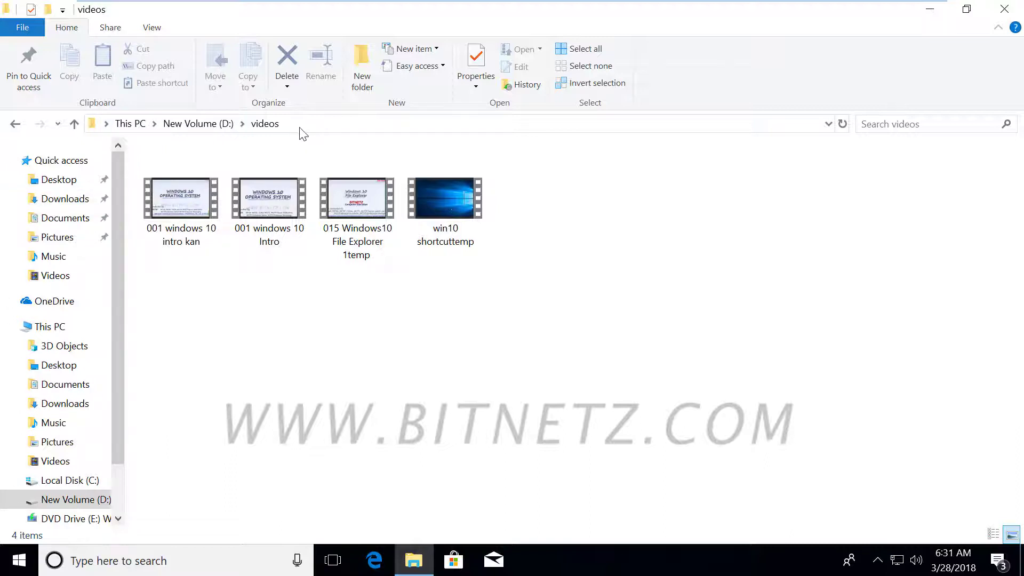
Step: Go to the Documents folder by entering "docume" as the location path and accepting the Documents suggestion
key(alt+d)
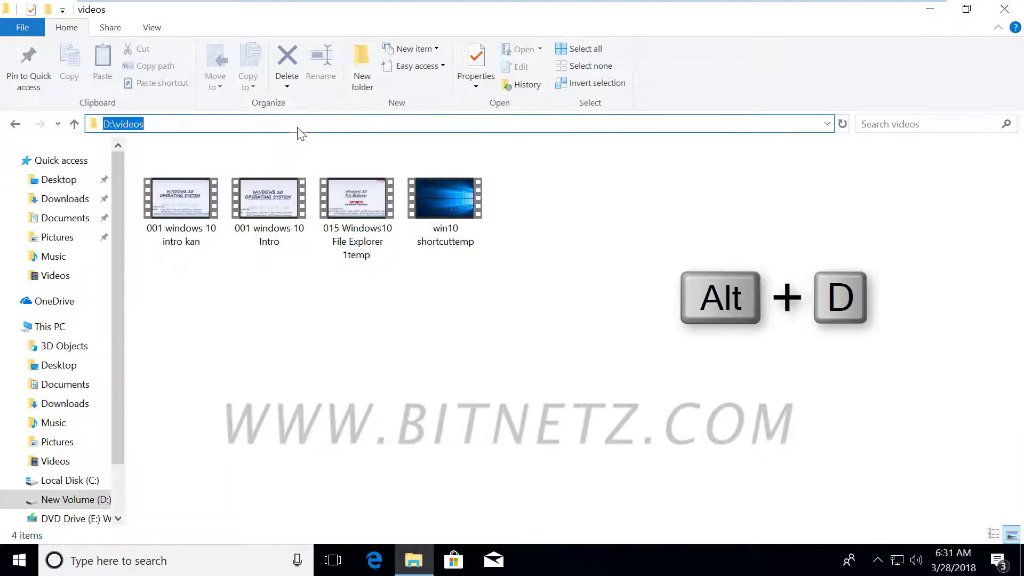
text(docume)
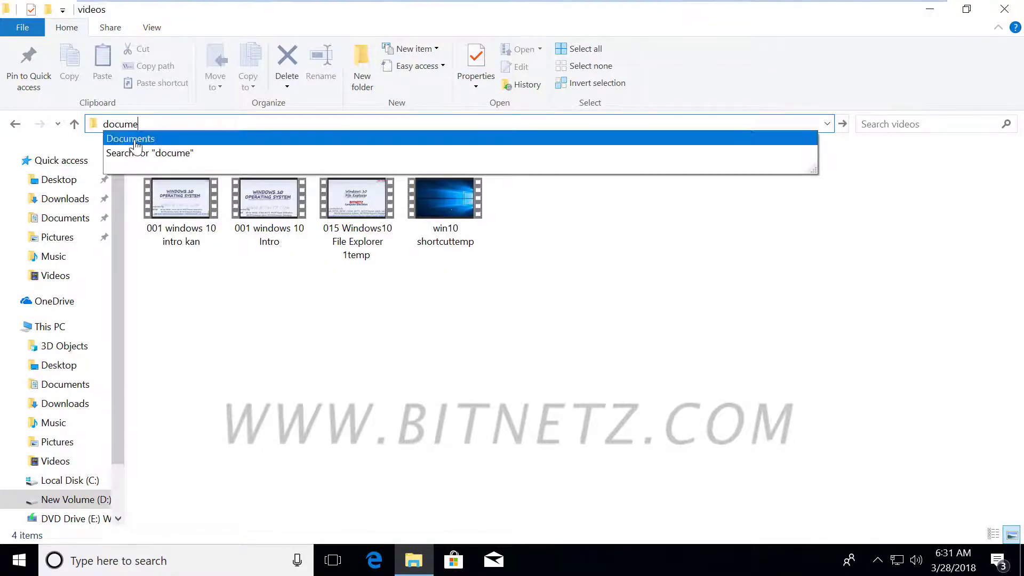
click(154, 139)
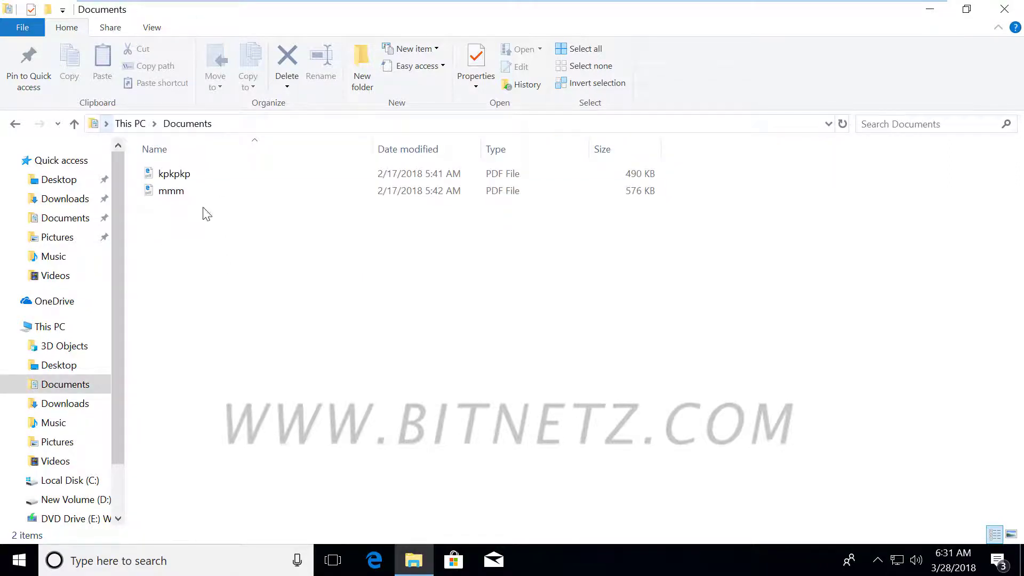
Step: Launch Notepad by entering "notepad" as the File Explorer location path, and close the Notepad window
click(233, 128)
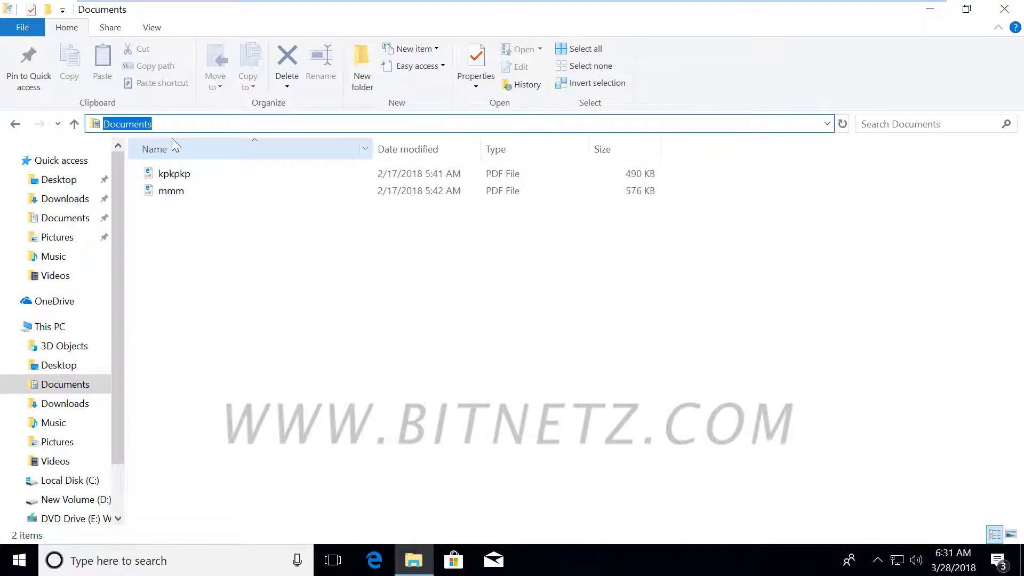
text(notepad)
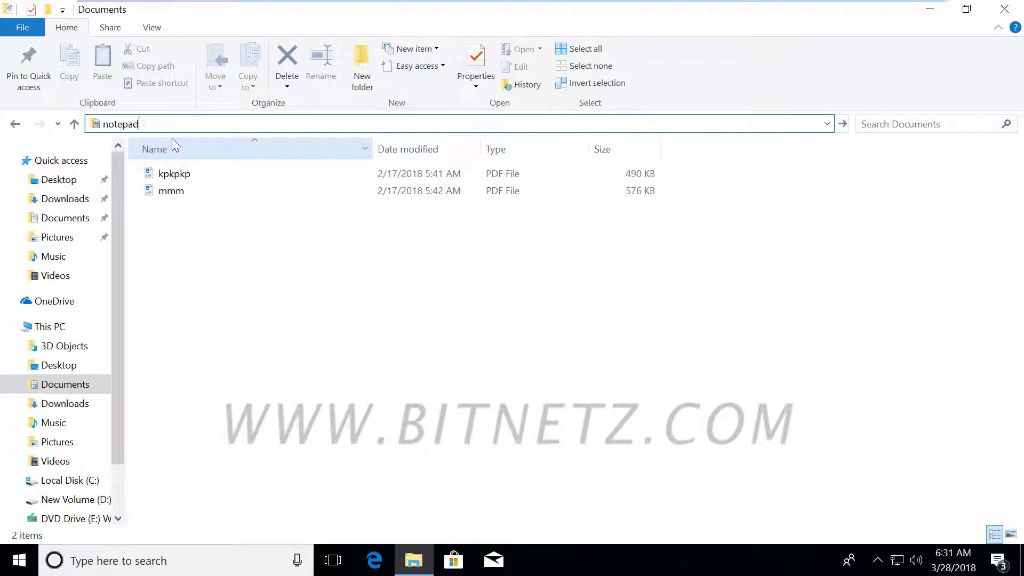
key(Return)
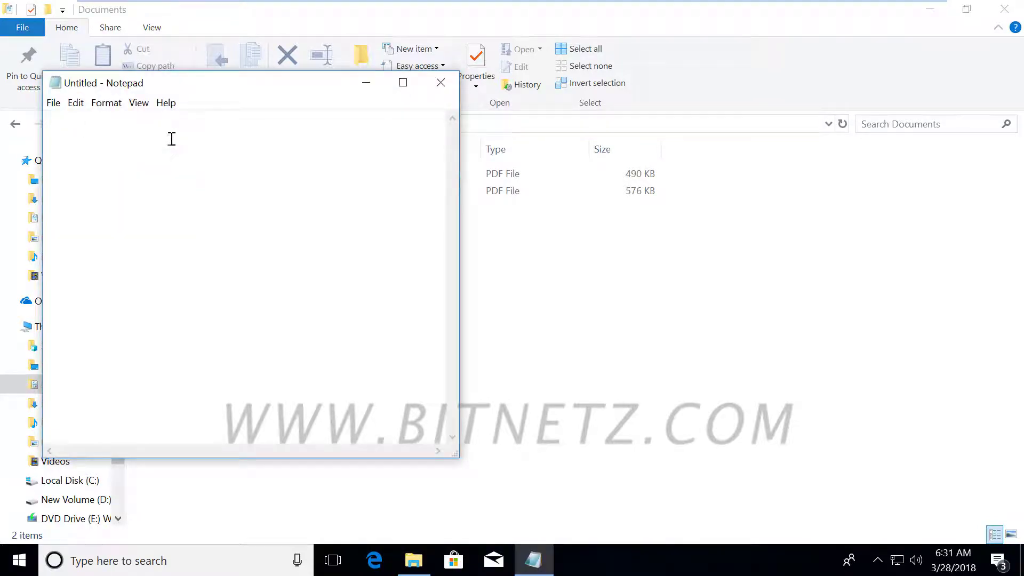
click(441, 82)
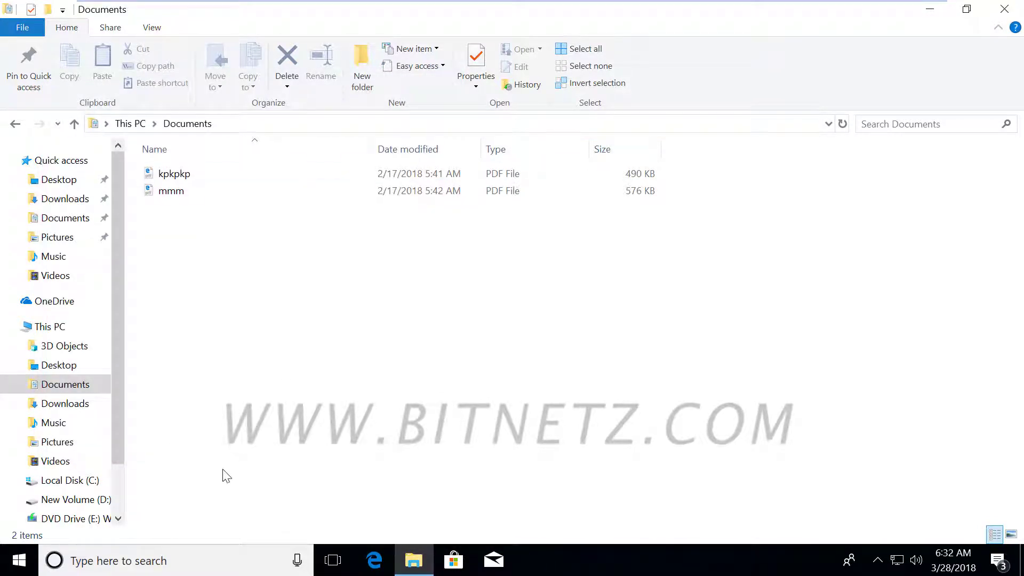
Step: Bring up and dismiss the Run dialog, and open the Startup folder by entering "shell:startup" as File Explorer's location path
key(super+r)
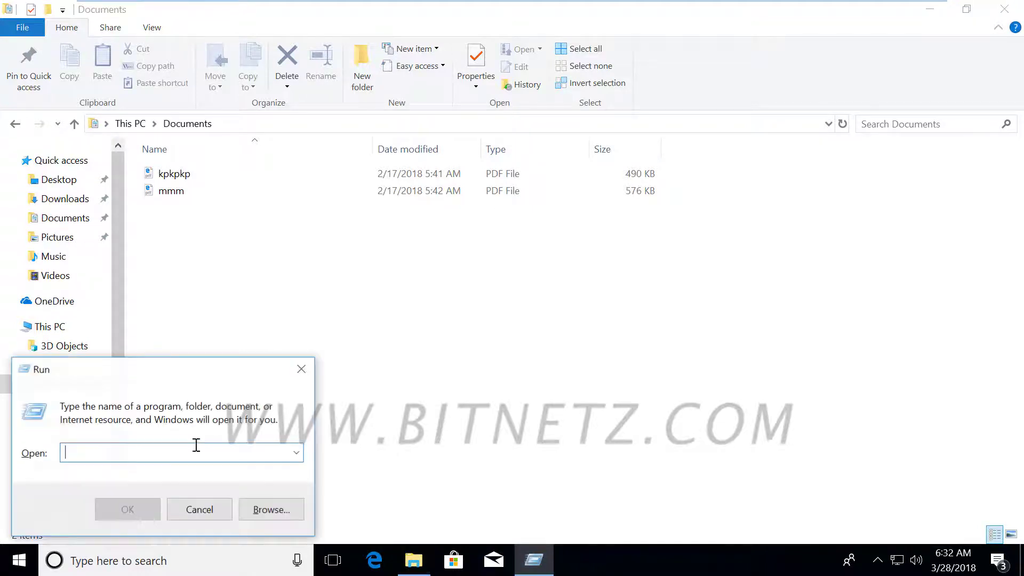
click(207, 512)
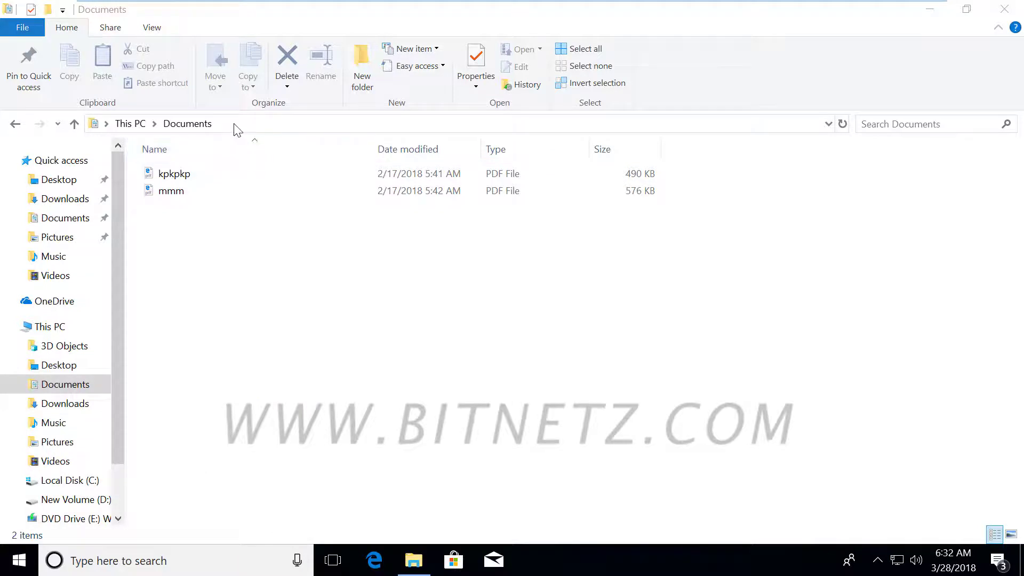
key(alt+d)
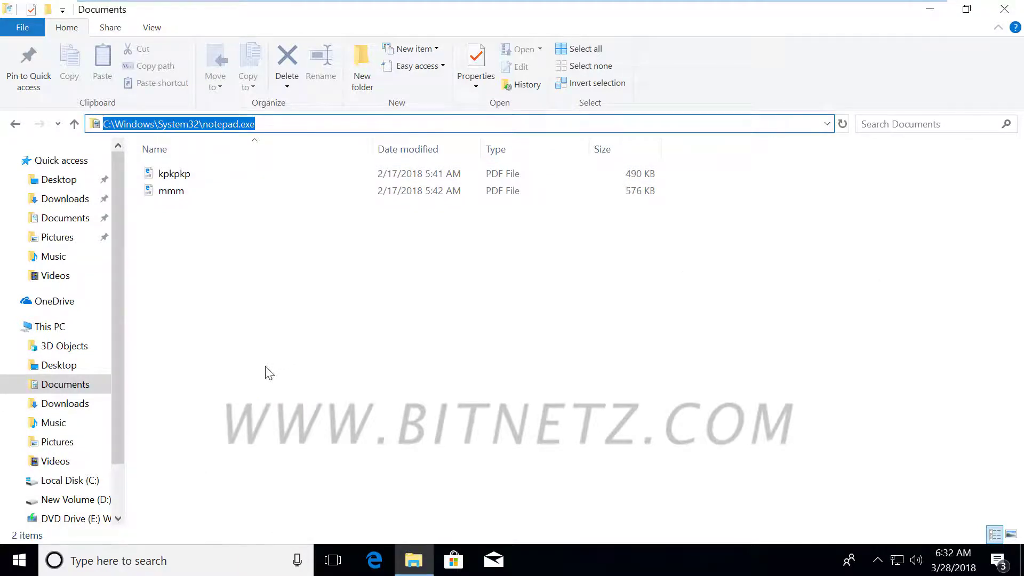
text(shell:startup)
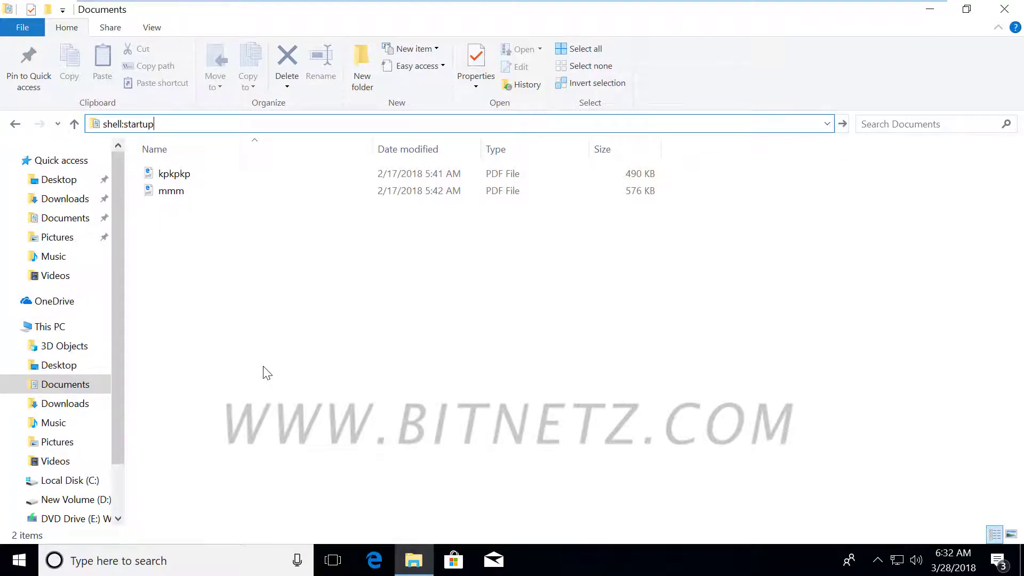
key(Return)
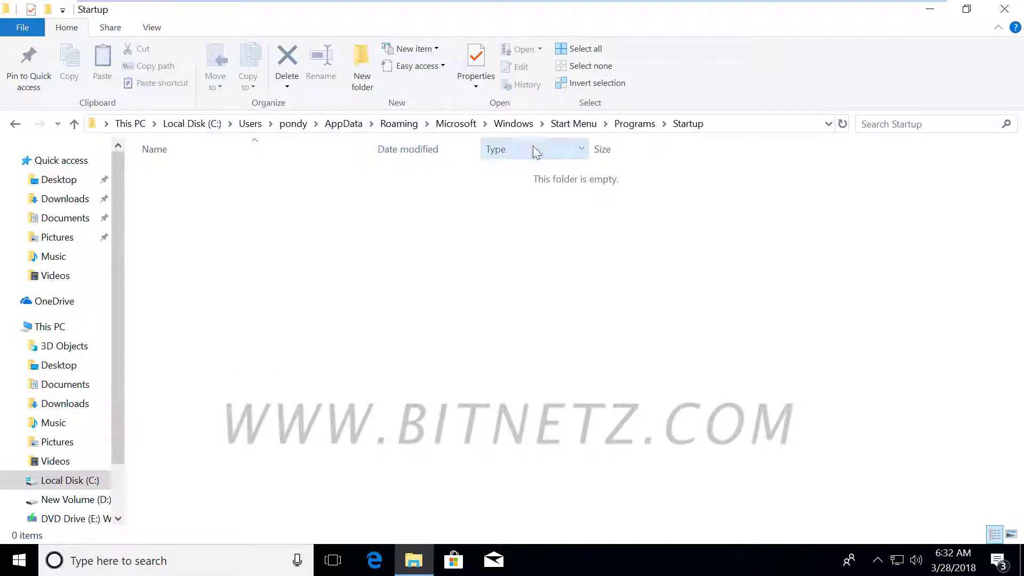
Step: Go to the Documents folder by choosing it from File Explorer's list of previously entered locations
click(828, 124)
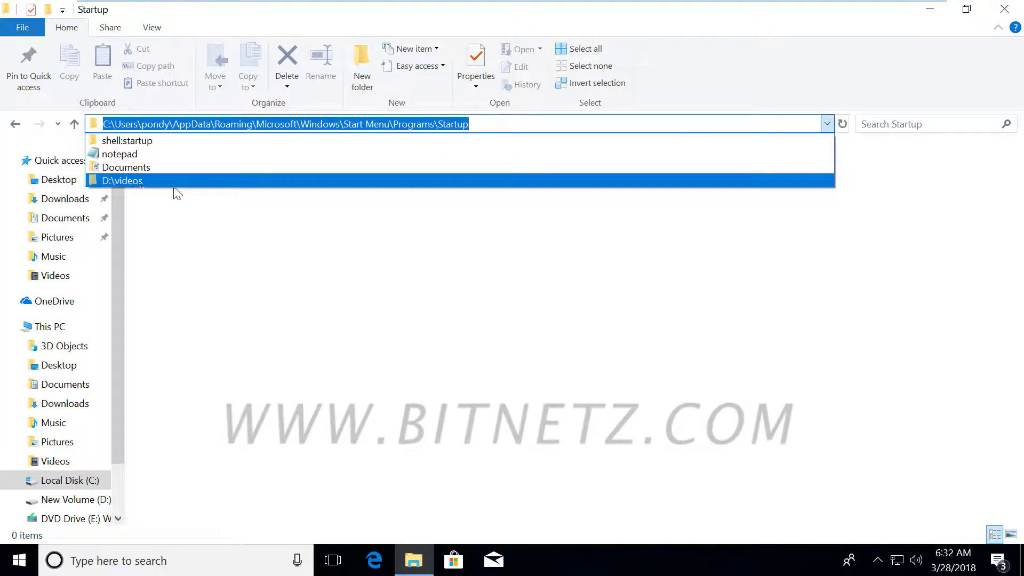
click(144, 170)
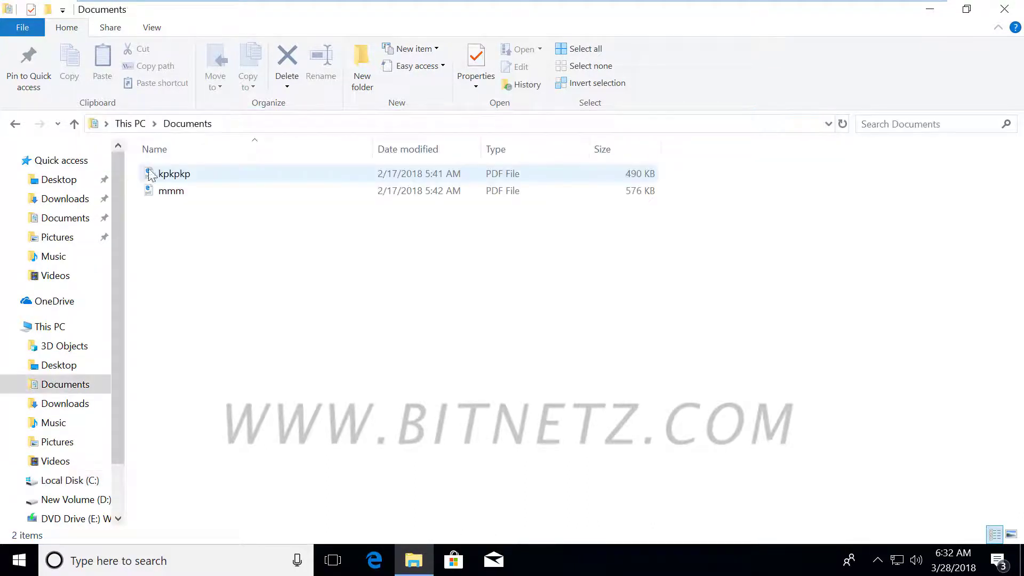
Step: Open the Google website by entering "google.com" as File Explorer's location path, and close the browser window
click(242, 124)
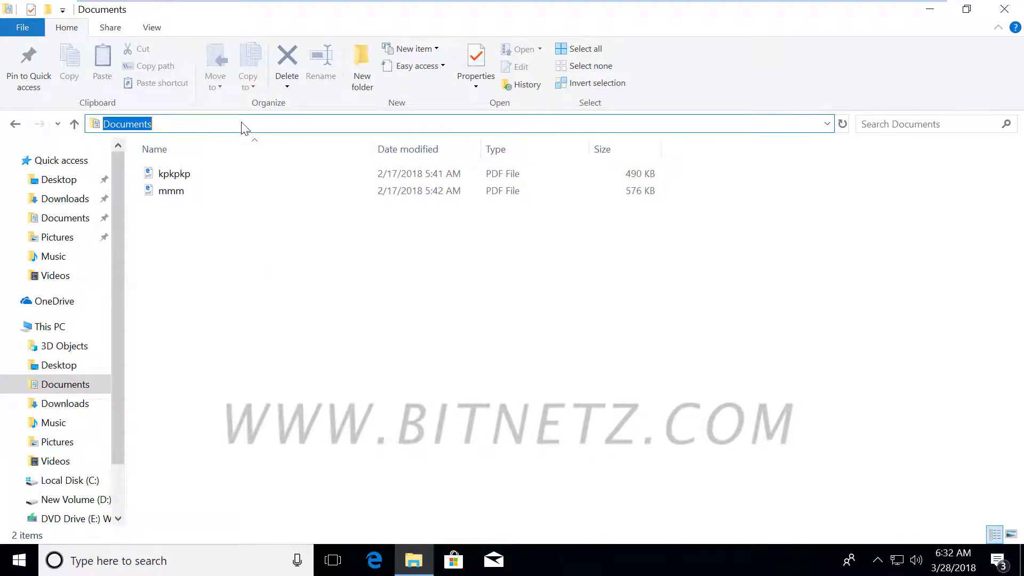
text(g)
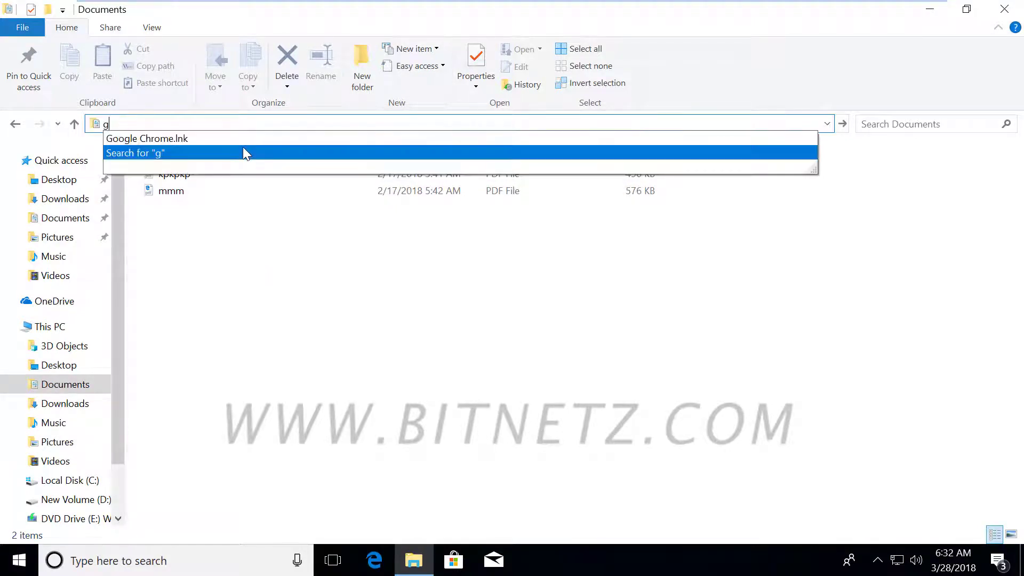
text(oogle.com)
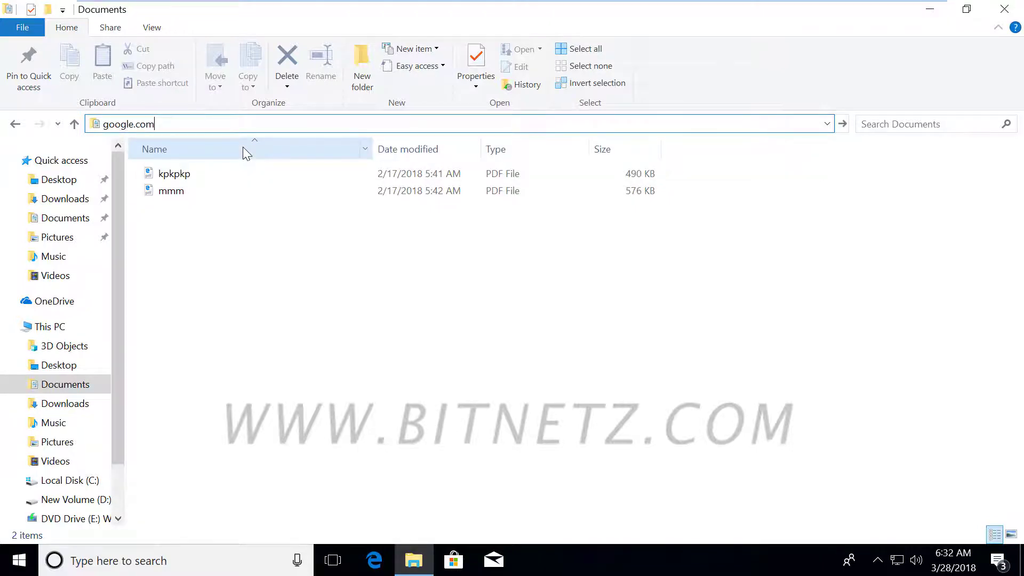
key(ctrl+shift+Return)
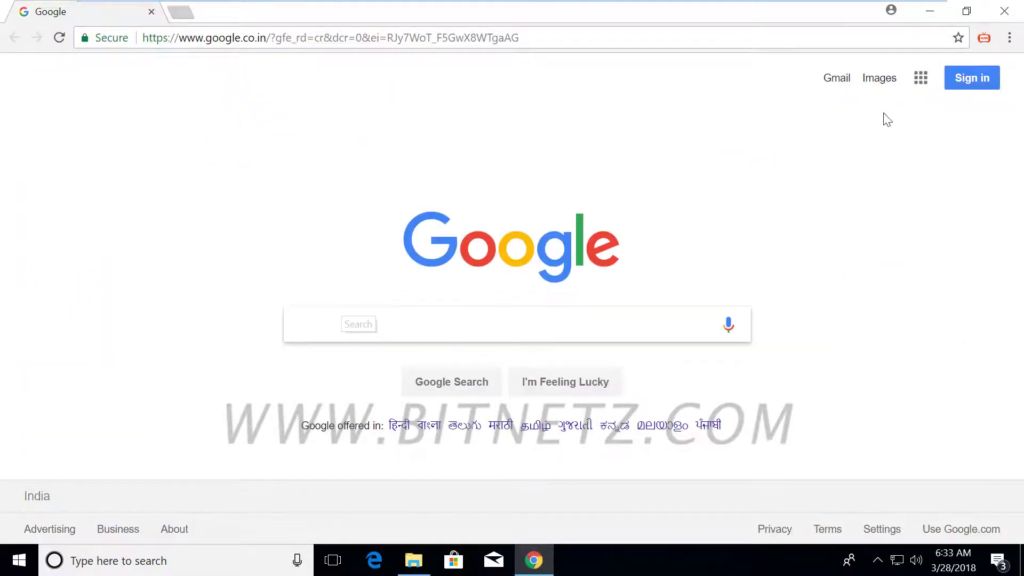
click(1004, 11)
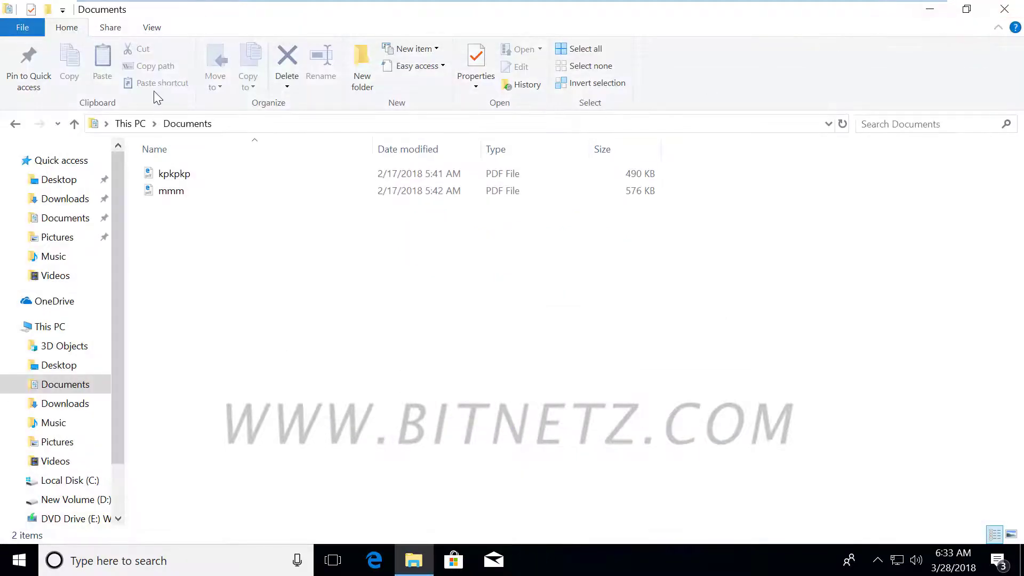
Step: Run a web search for "windows 10 shortcuts" from File Explorer's location path, highlight the query on the results page, and close the browser
click(240, 128)
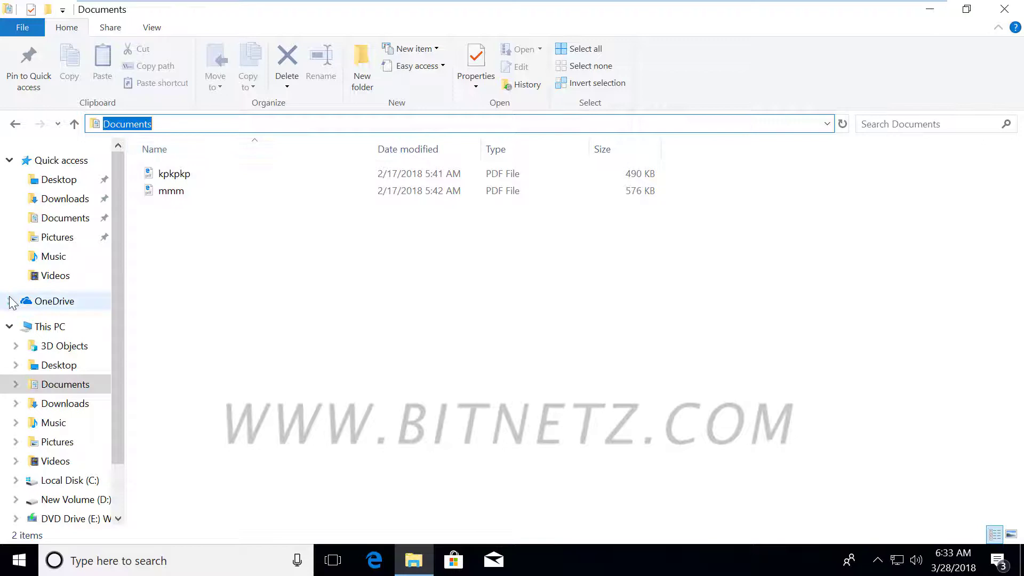
text(windows)
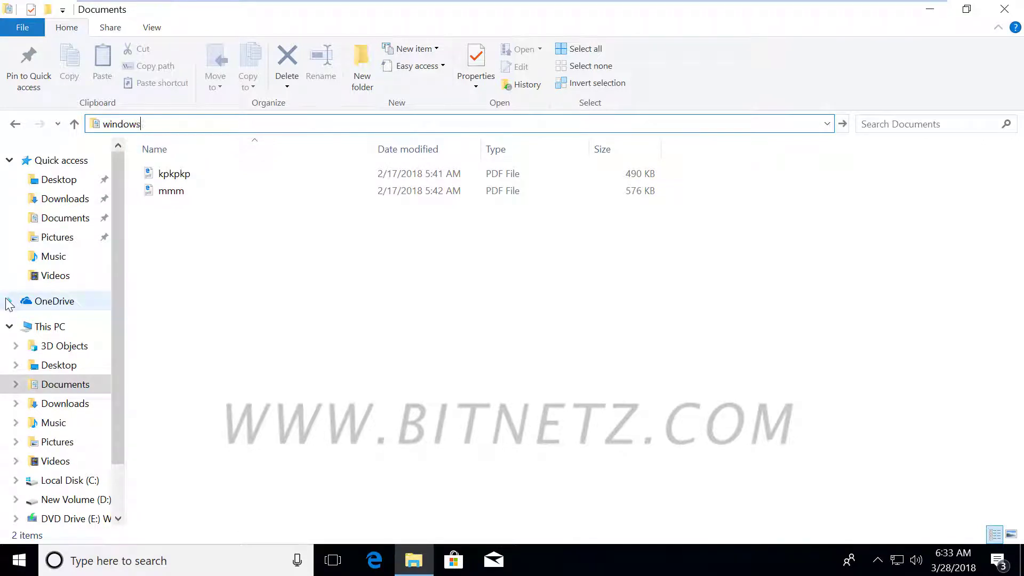
text( 10 shortcuts)
key(ctrl+a)
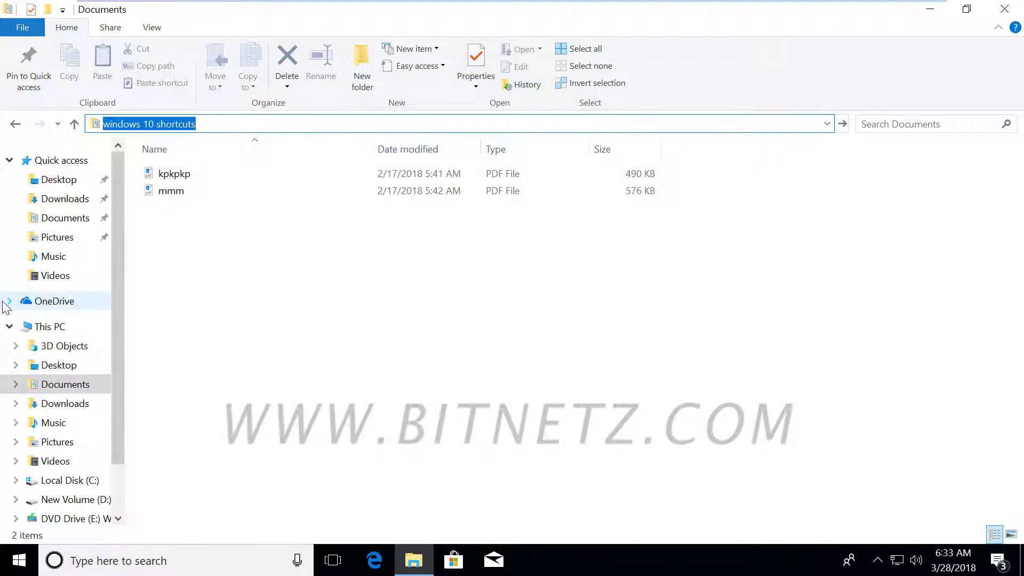
key(Escape)
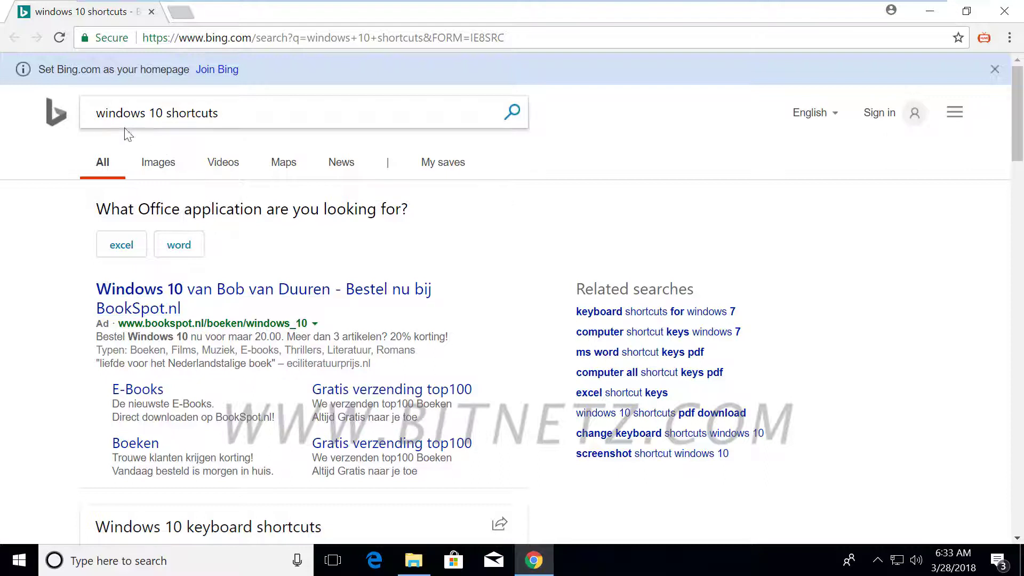
drag(224, 113, 91, 113)
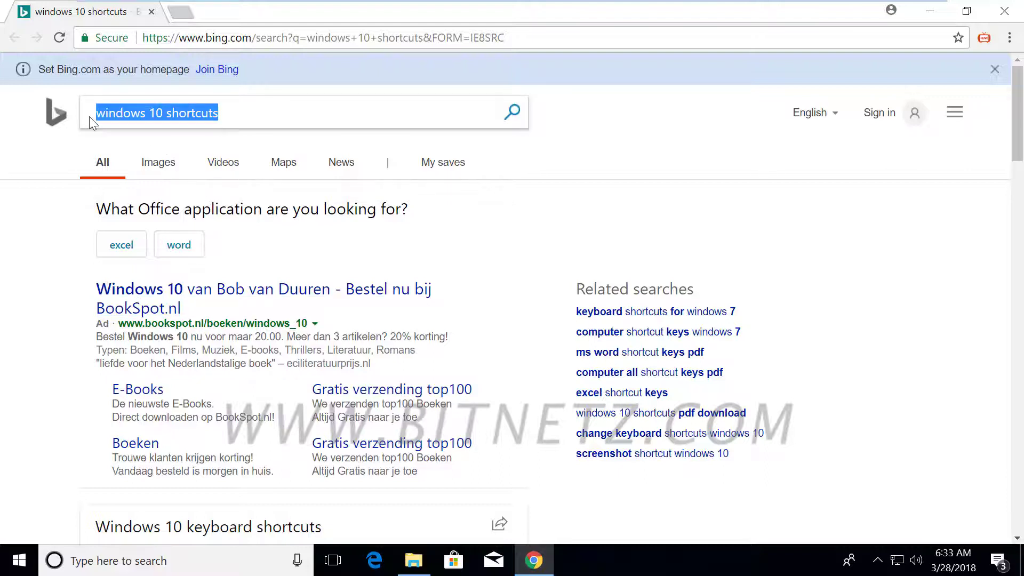
click(1004, 11)
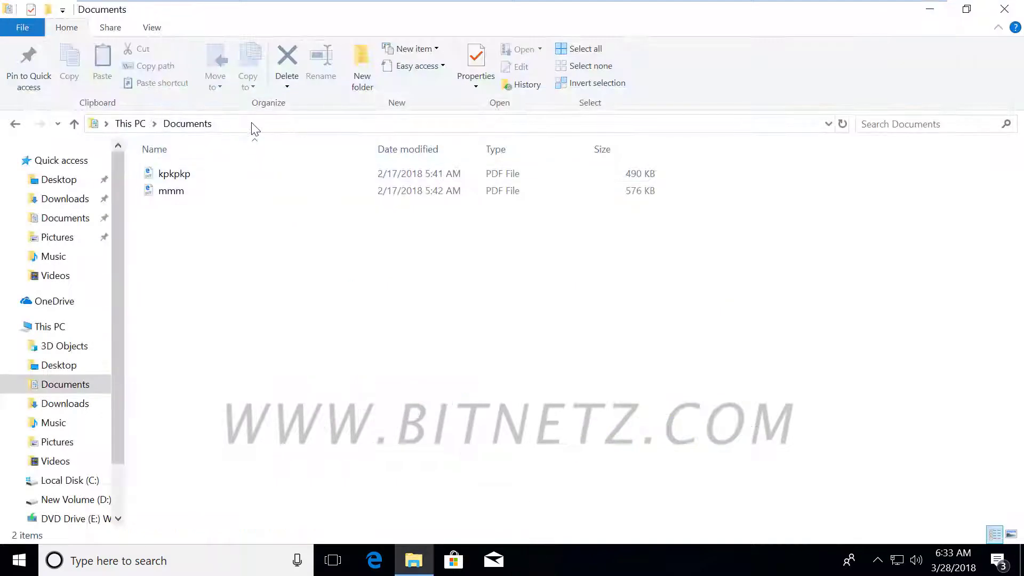
Step: Launch "google.com" once more from File Explorer's location path and close the browser window
click(260, 126)
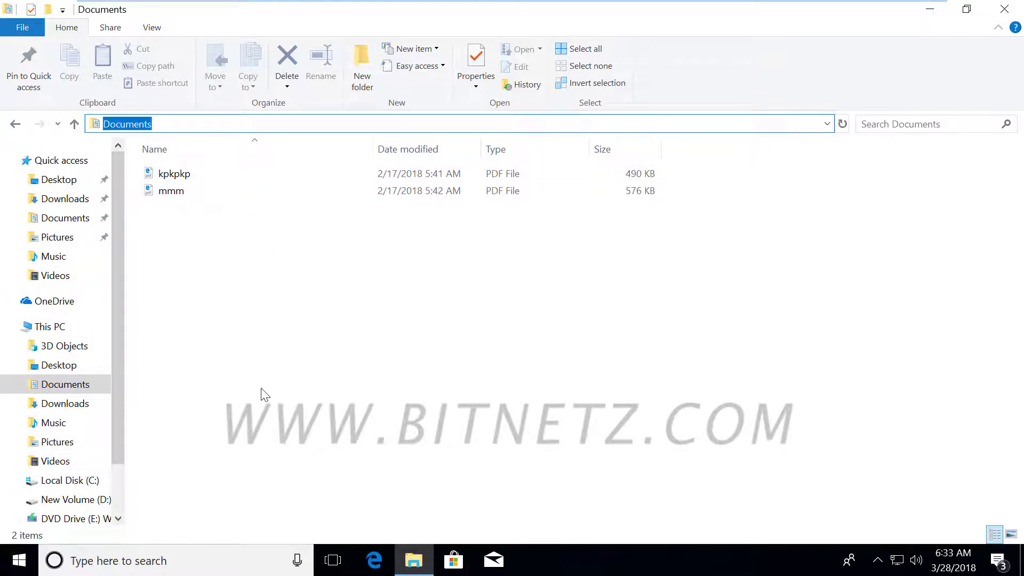
text(g)
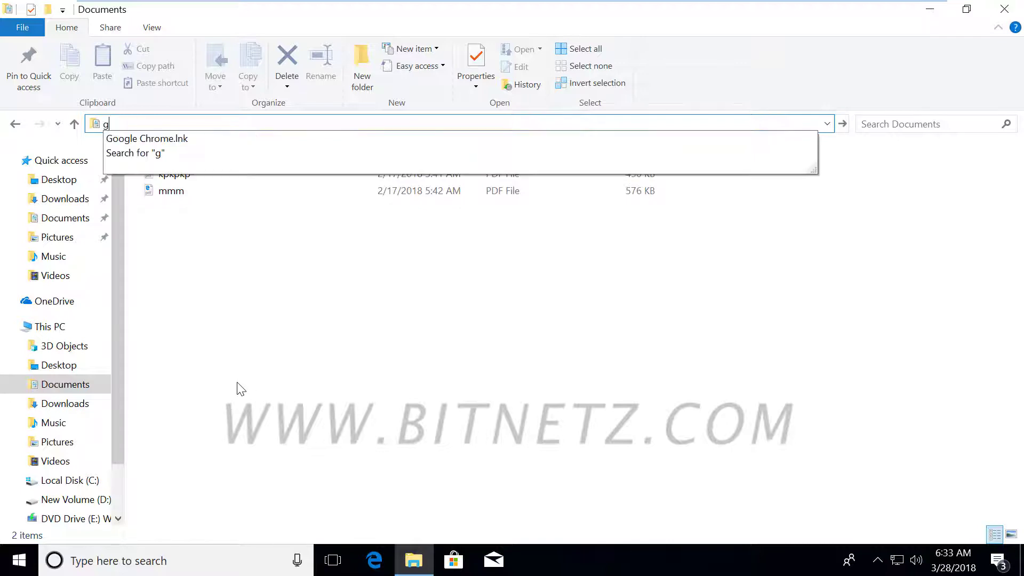
text(oogle.com)
key(ctrl+shift+Return)
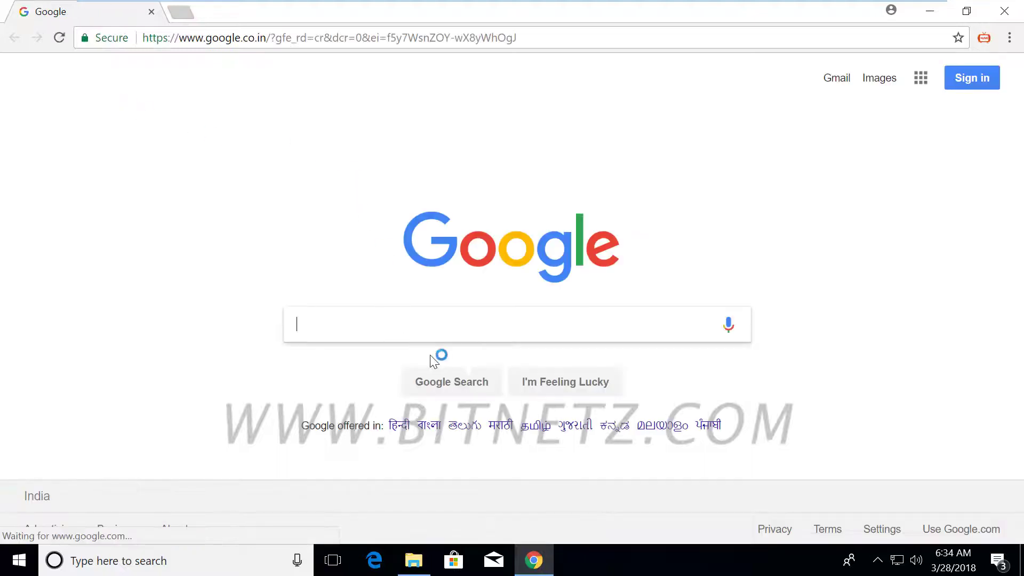
click(1004, 11)
Step: Browse from Local Disk (C:) through Users and the user's profile folder into its Documents folder
click(86, 480)
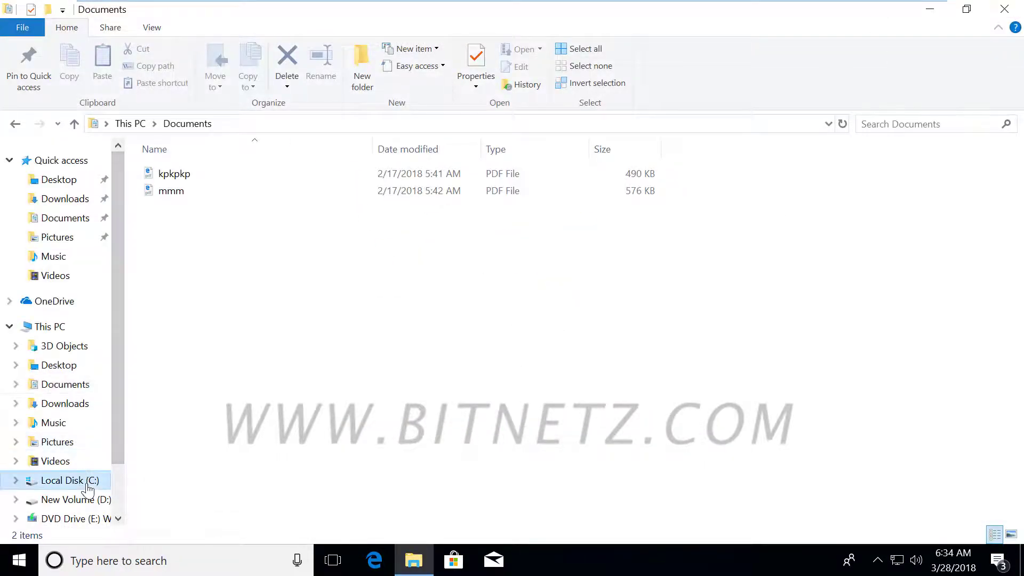
double_click(187, 226)
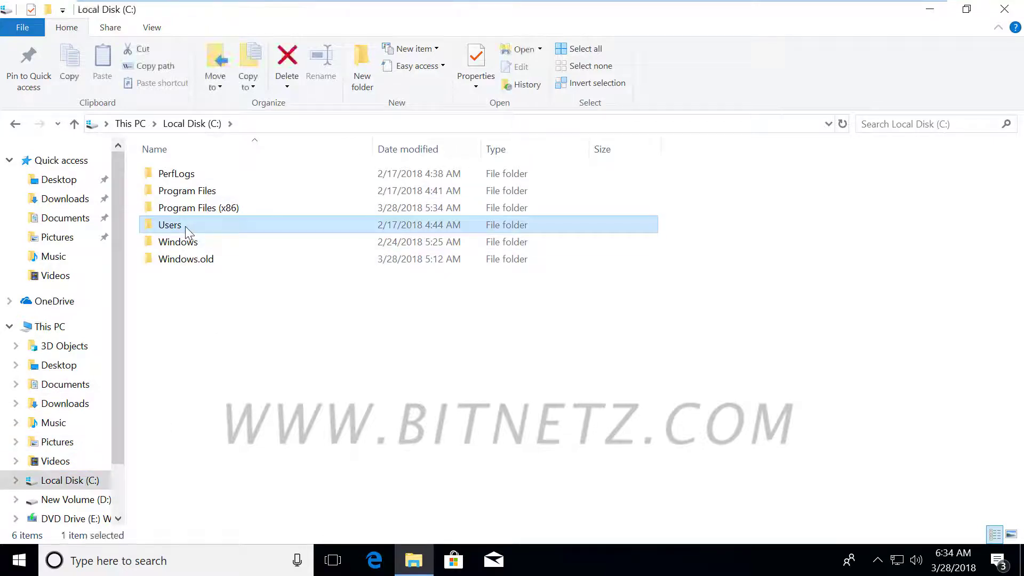
double_click(184, 175)
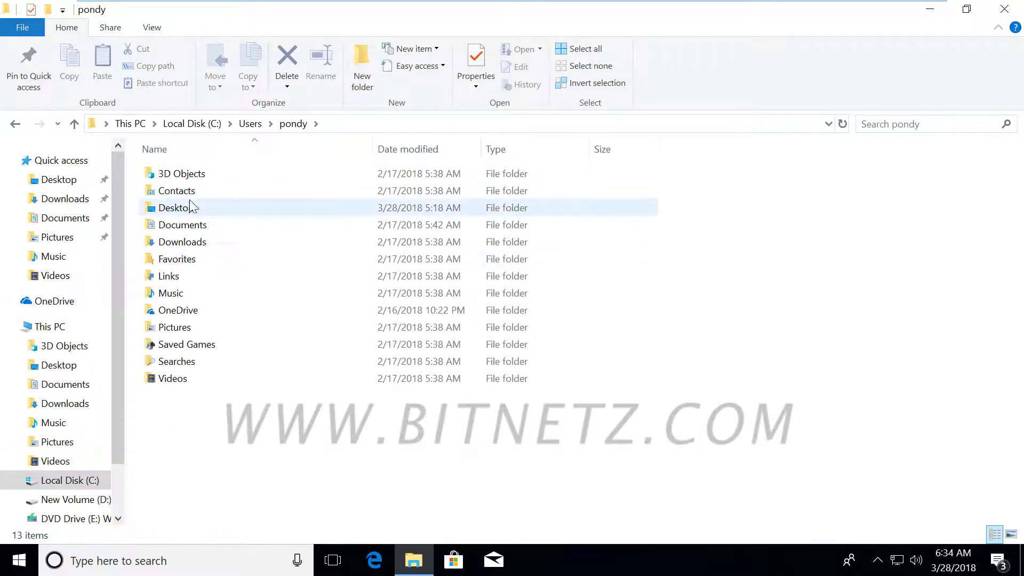
double_click(182, 224)
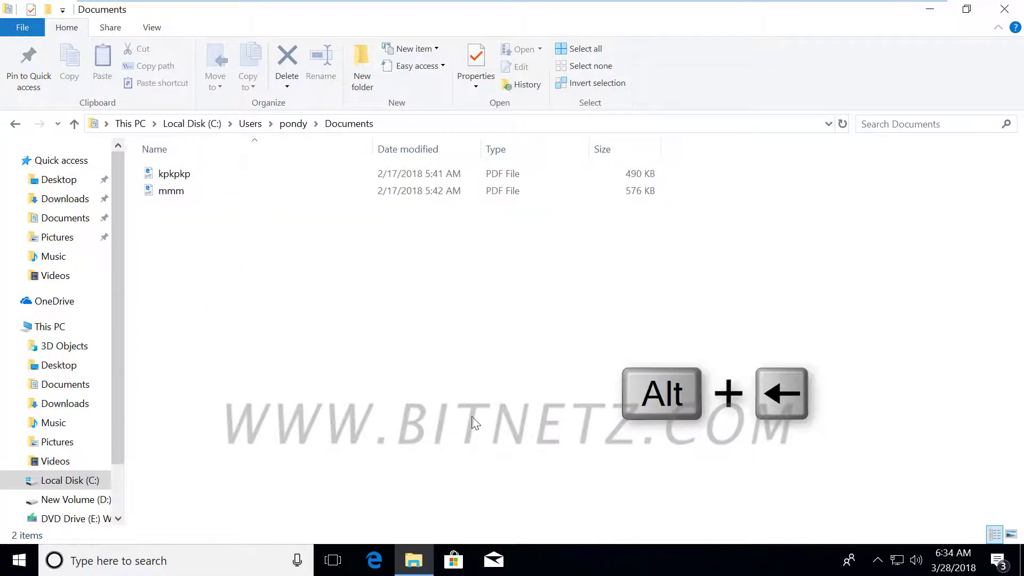
Step: Go back through the previously visited folders until the Startup folder
key(alt+Left)
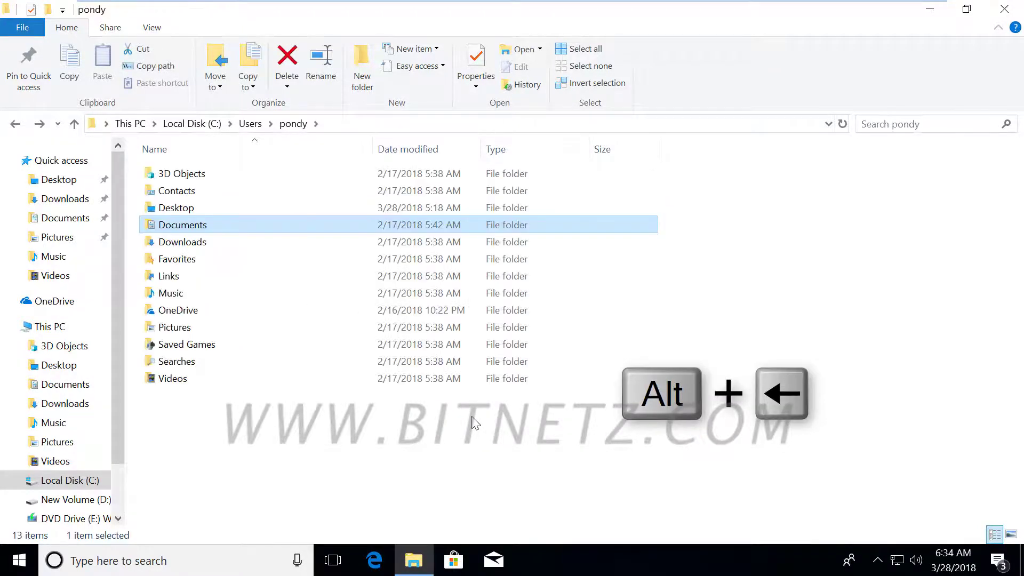
key(alt+Left)
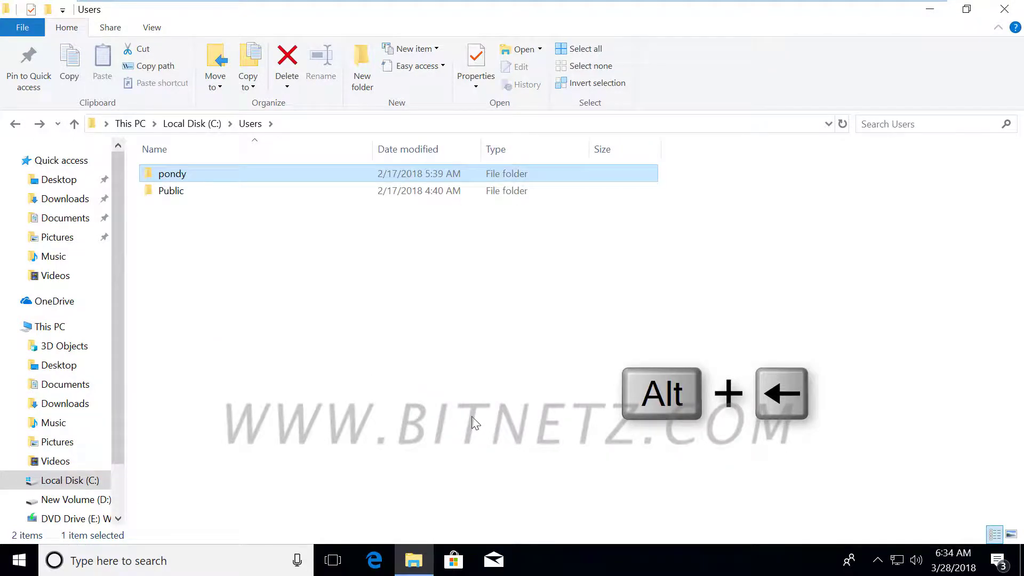
key(alt+Left)
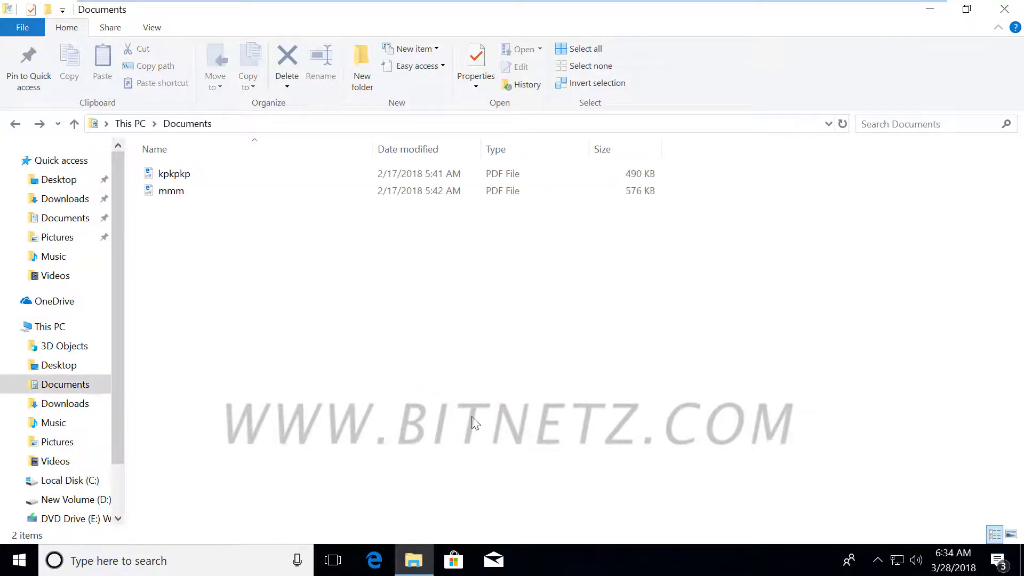
key(alt+Left)
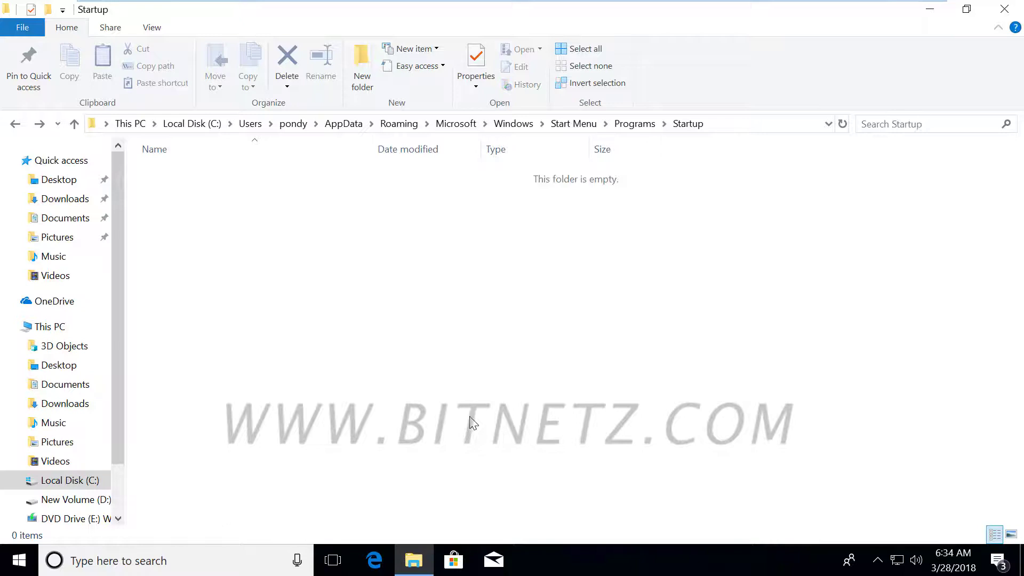
Step: Go forward through the visited folders to the Documents folder inside the user's profile folder
key(alt+Right)
key(alt+Left)
key(Return)
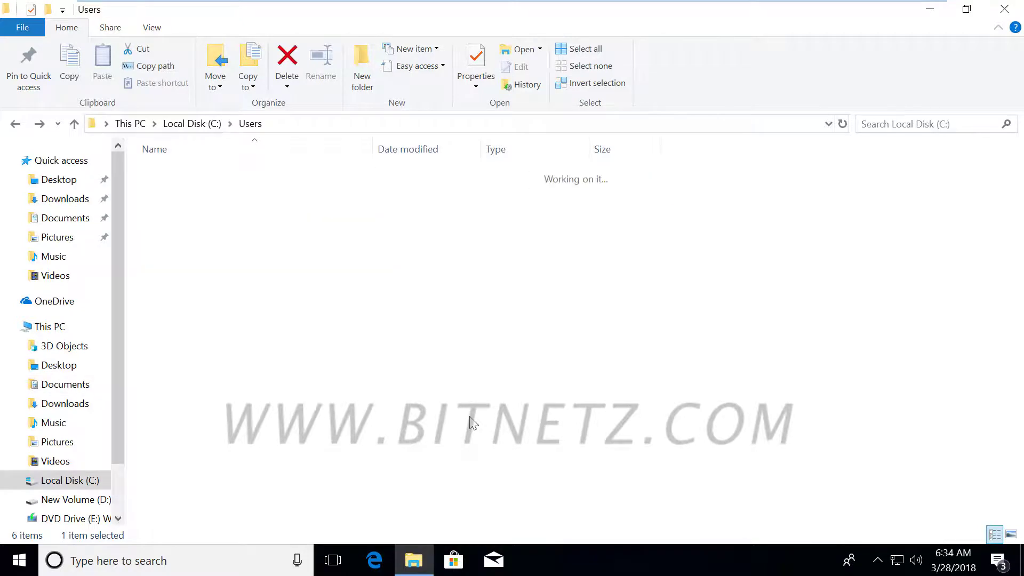
key(Return)
key(Return)
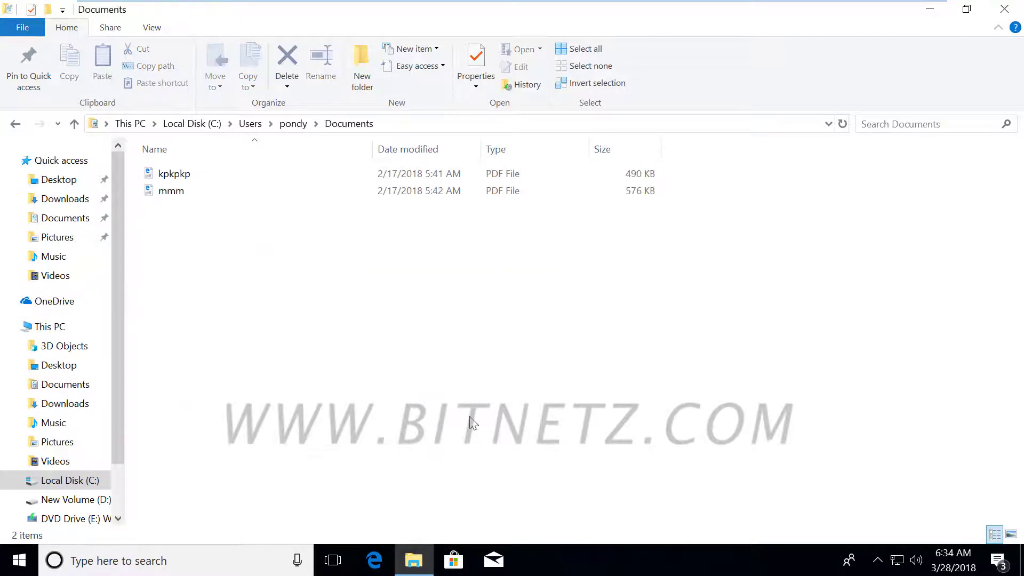
Step: Step back through the visited folders to Local Disk (C:), and return forward to the profile's Documents folder
key(alt+Left)
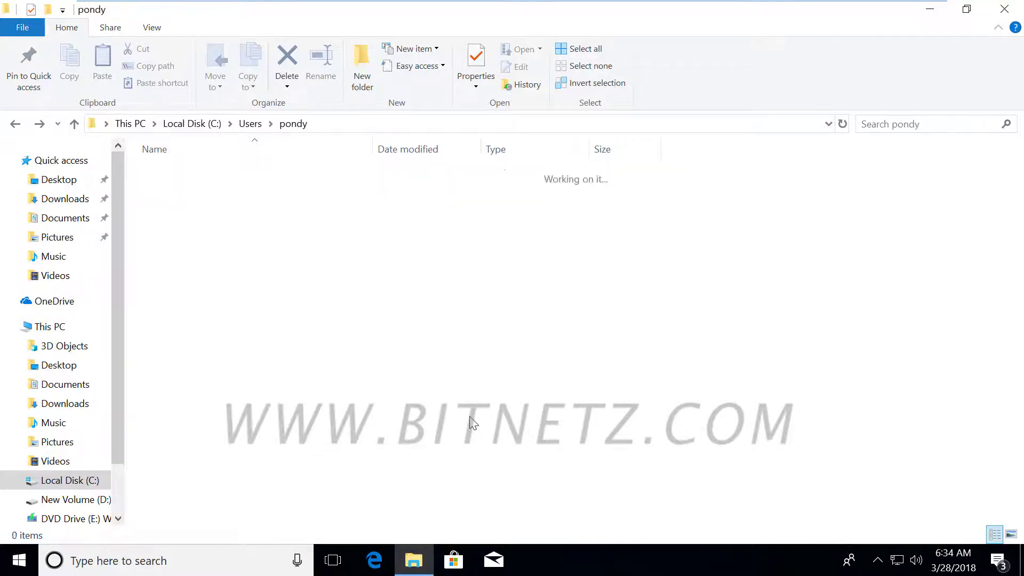
key(alt+Left)
key(alt+Left)
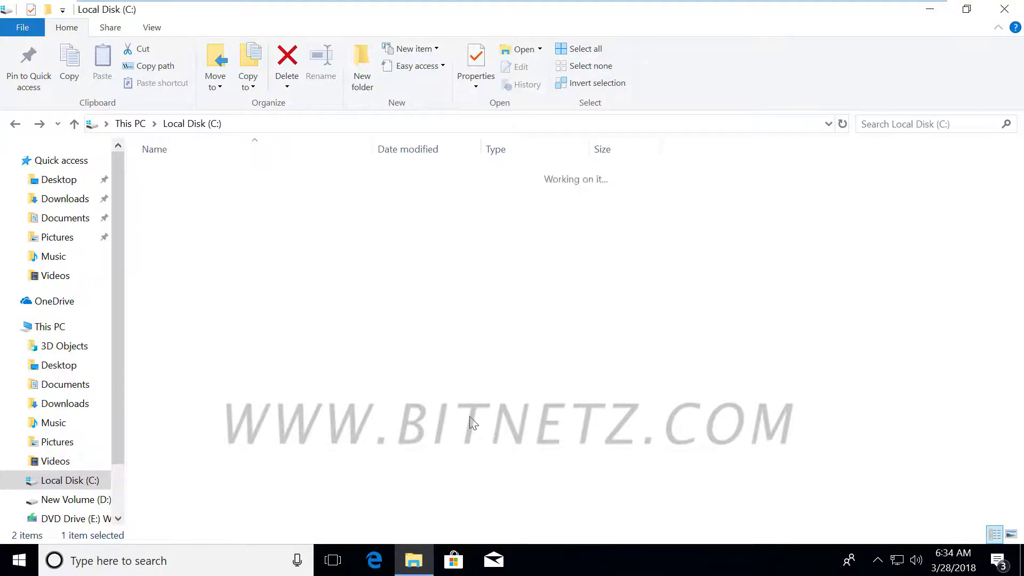
key(Return)
key(Return)
key(Return)
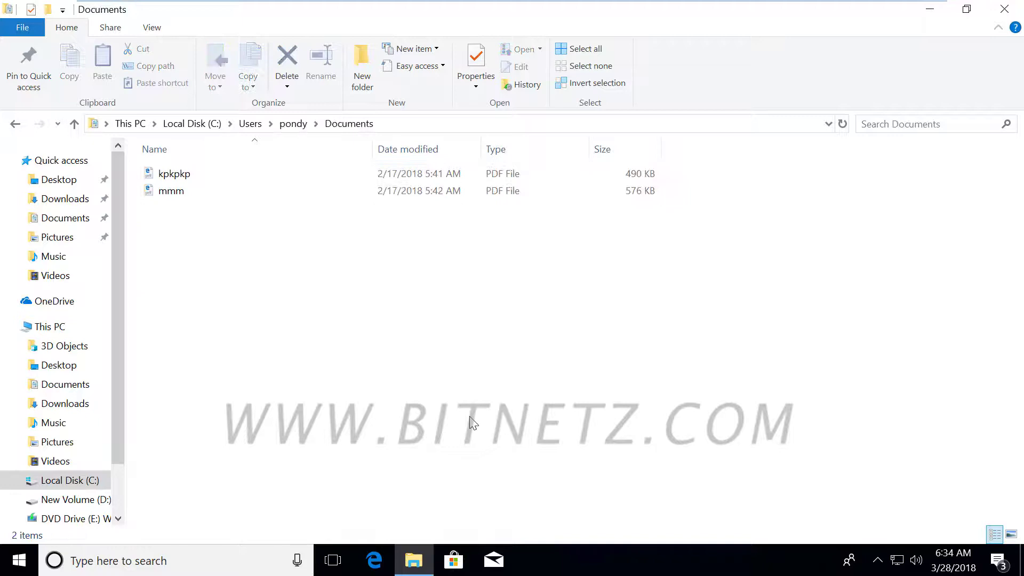
Step: Go to Local Disk (C:) and show its hidden items, toggling their display off and on again
click(152, 27)
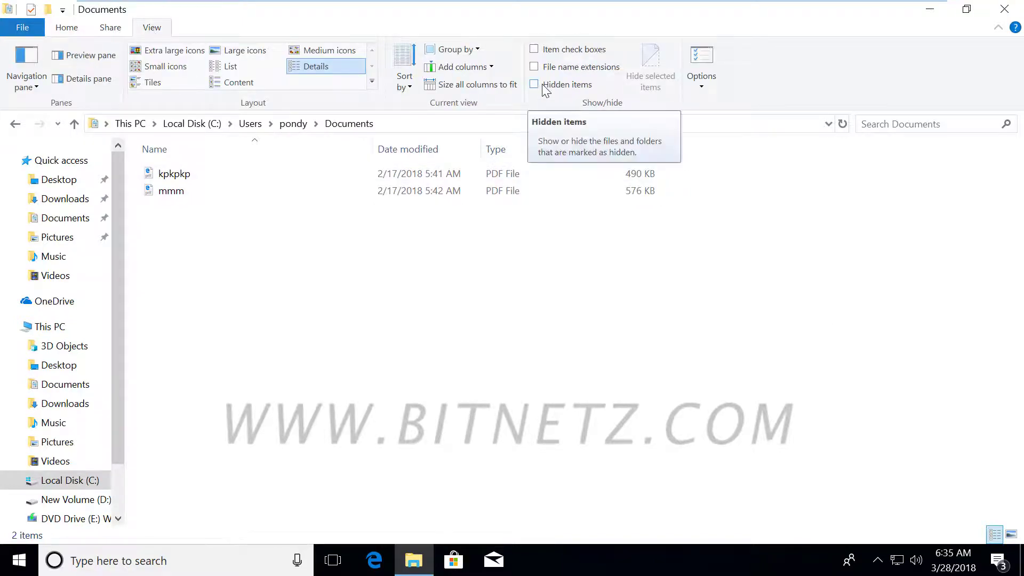
click(199, 123)
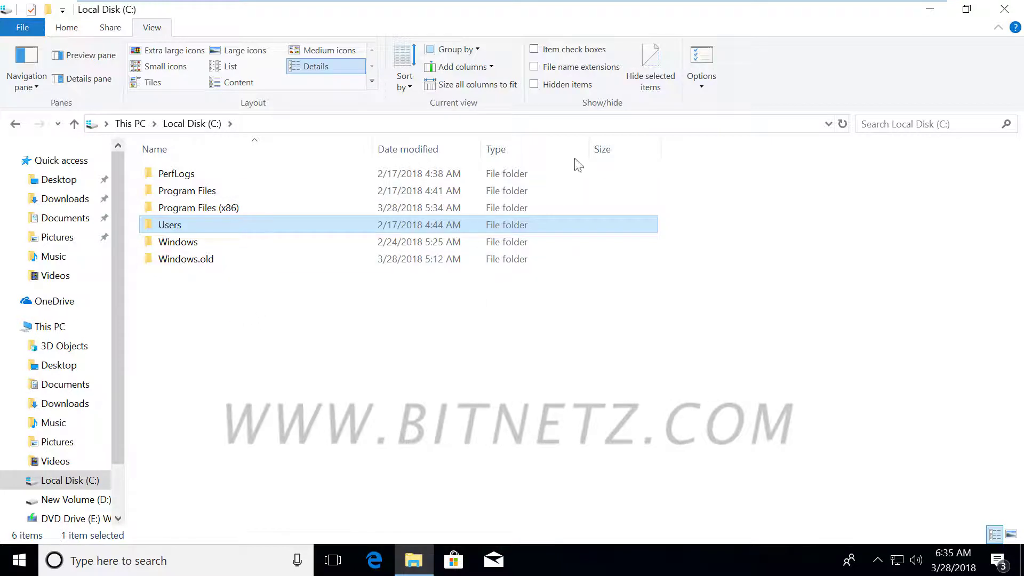
click(534, 84)
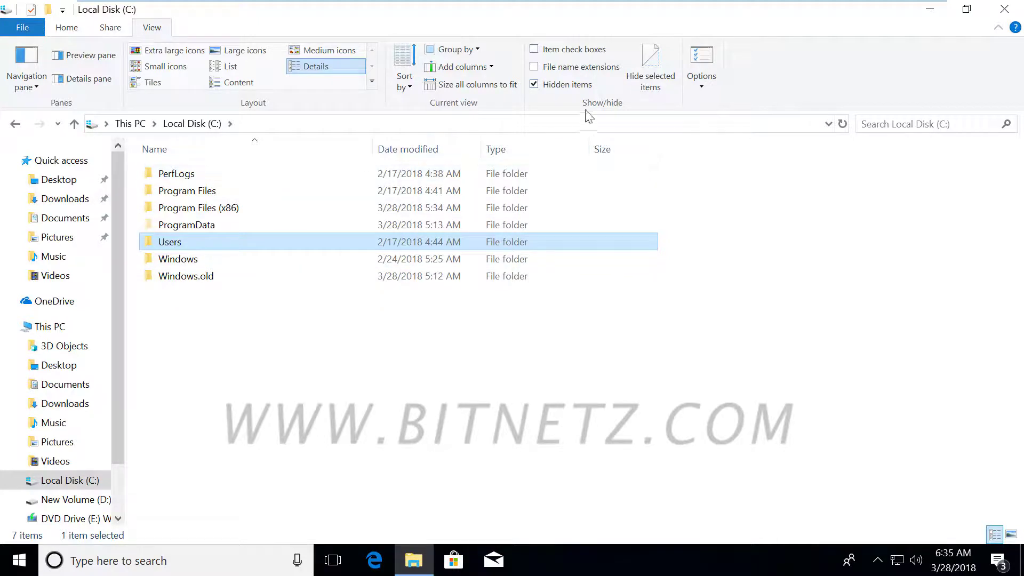
click(535, 86)
click(534, 86)
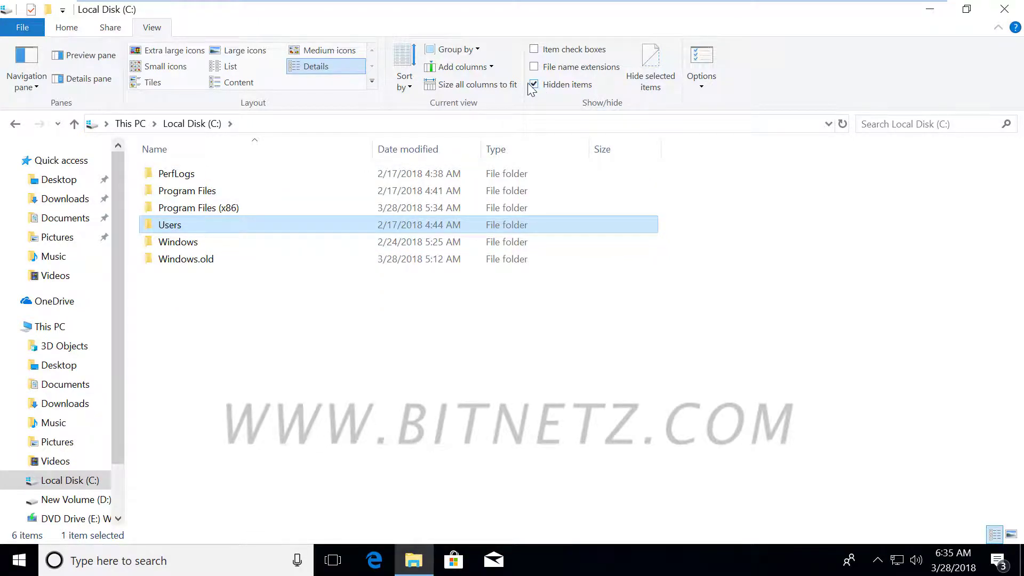
Step: Open a Command Prompt at the root of Local Disk (C:) by entering "cmd" as the location path
click(239, 125)
text(cmd)
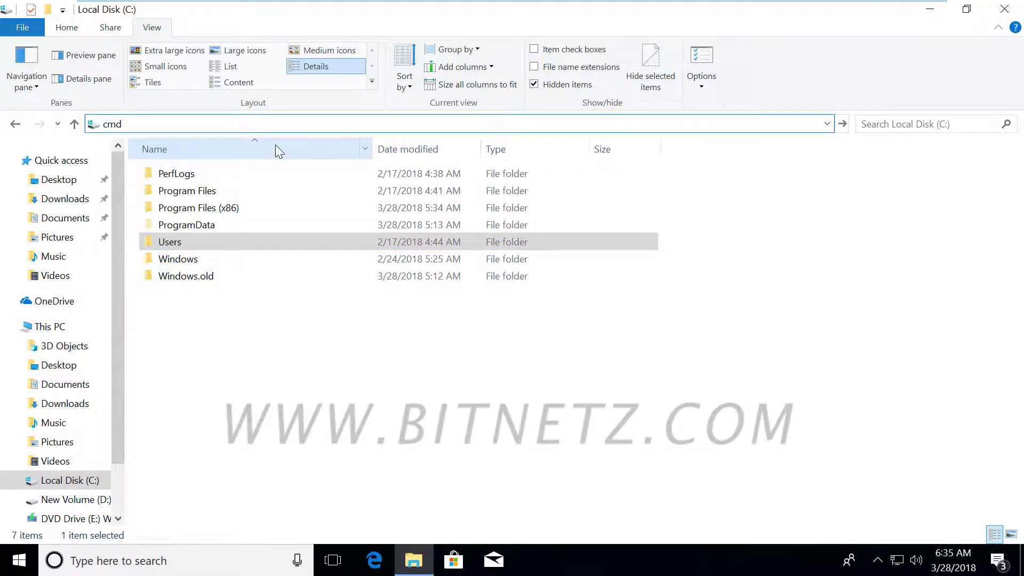
key(Return)
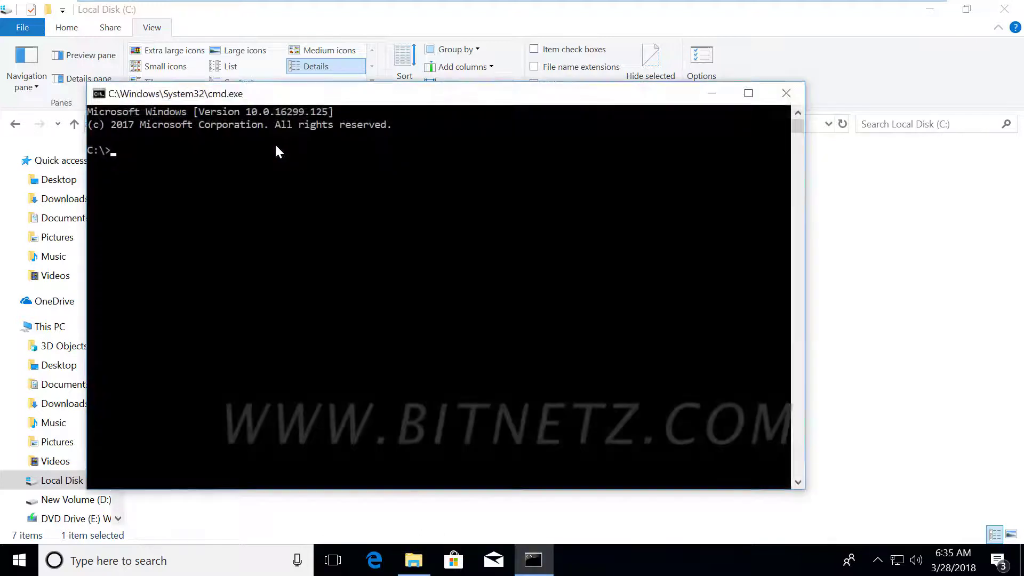
Step: Run the "attrib" command at the root of C: and move the Command Prompt window aside to uncover the drive's folder list
text(attrib)
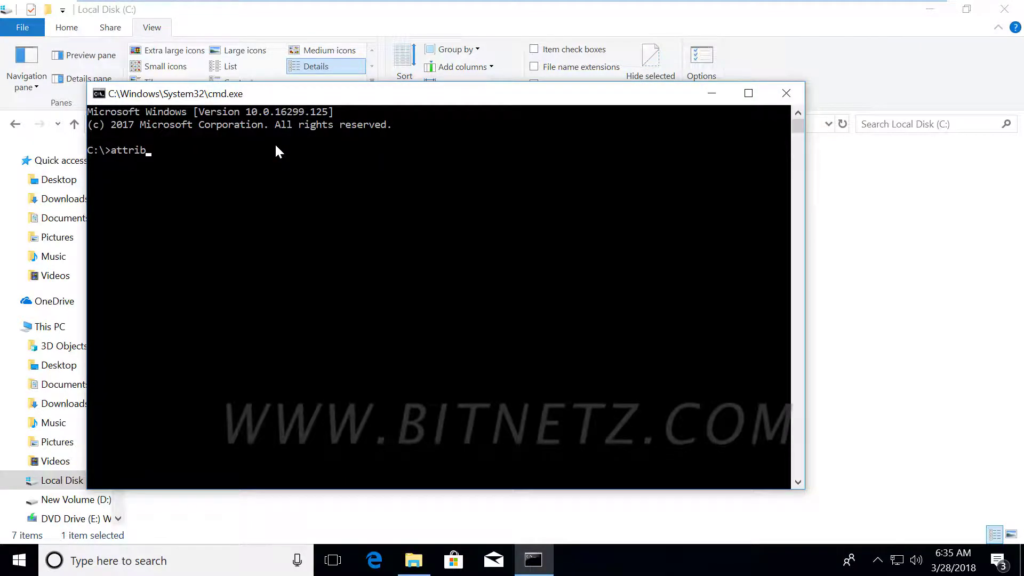
key(Return)
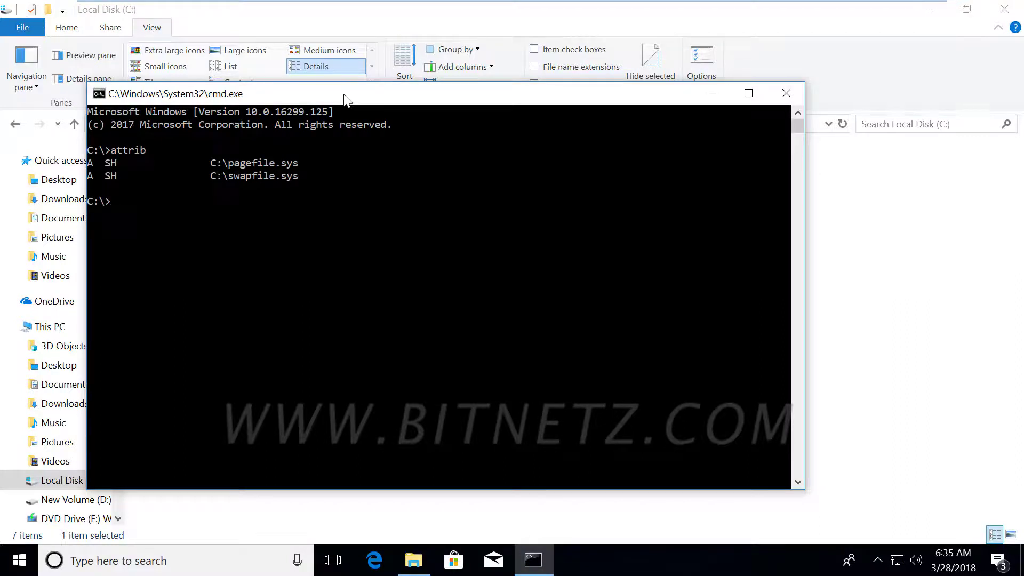
drag(344, 98, 696, 94)
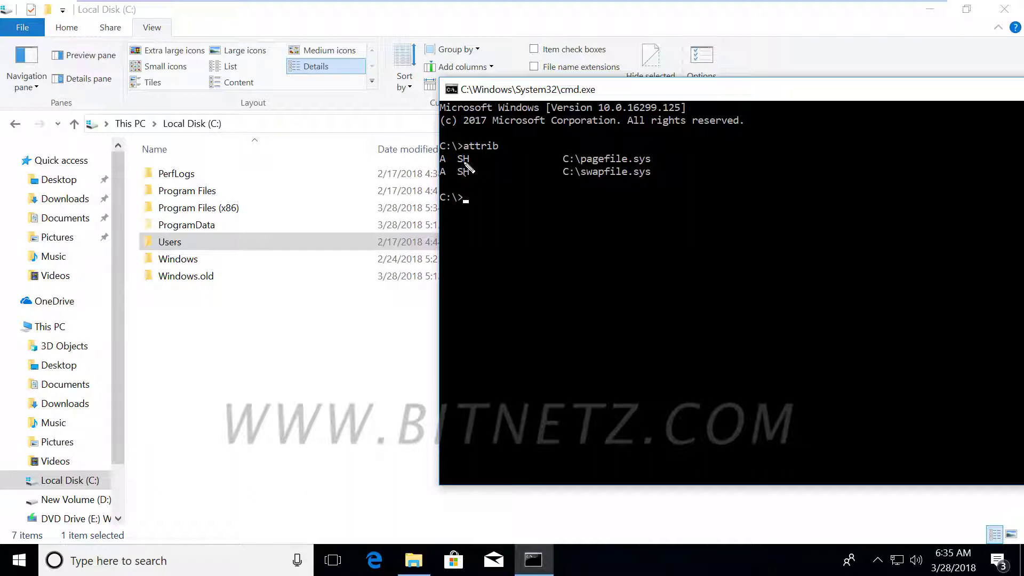
Step: Mark the SH attributes of pagefile.sys and swapfile.sys with the screen pen, clear the marks, and reposition the Command Prompt window
mouse_move(457, 163)
mouse_down()
mouse_move(473, 163)
mouse_move(475, 176)
mouse_up()
key(Escape)
drag(655, 96, 652, 132)
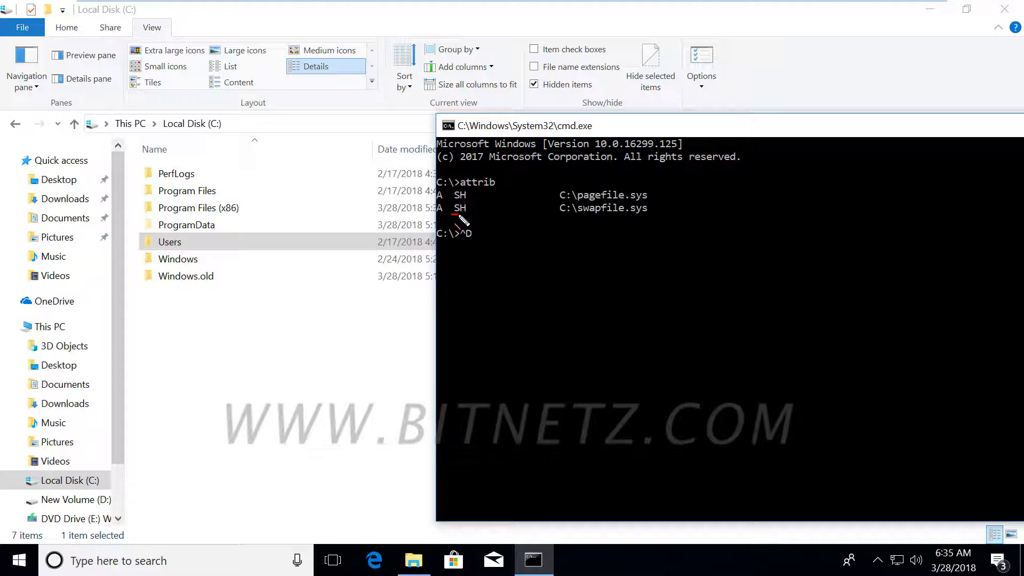
drag(458, 215, 476, 215)
key(Escape)
drag(774, 136, 475, 110)
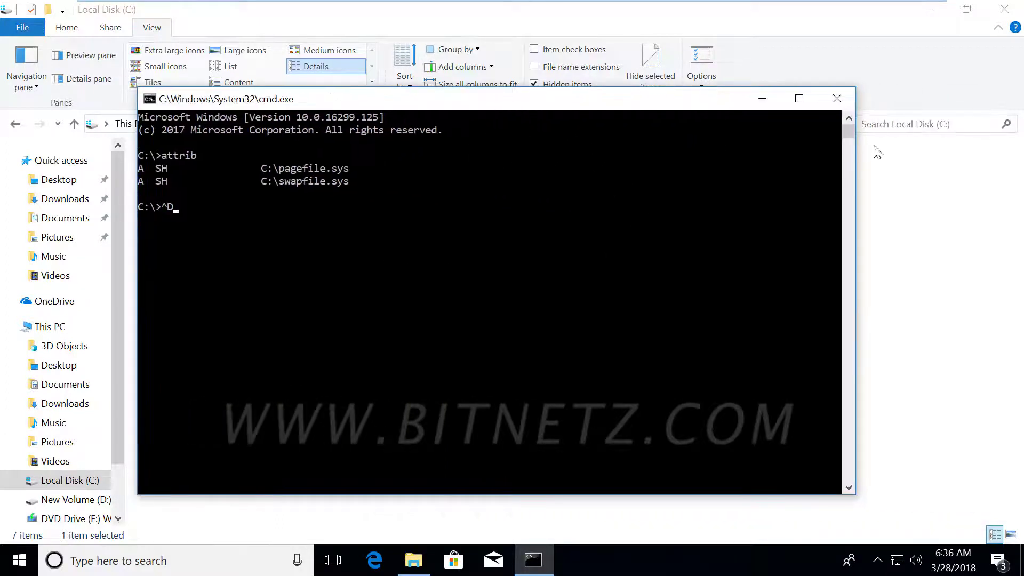
Step: Minimize the Command Prompt and turn off "Hide protected operating system files (Recommended)" in the folder options, accepting the warning
click(763, 100)
click(693, 81)
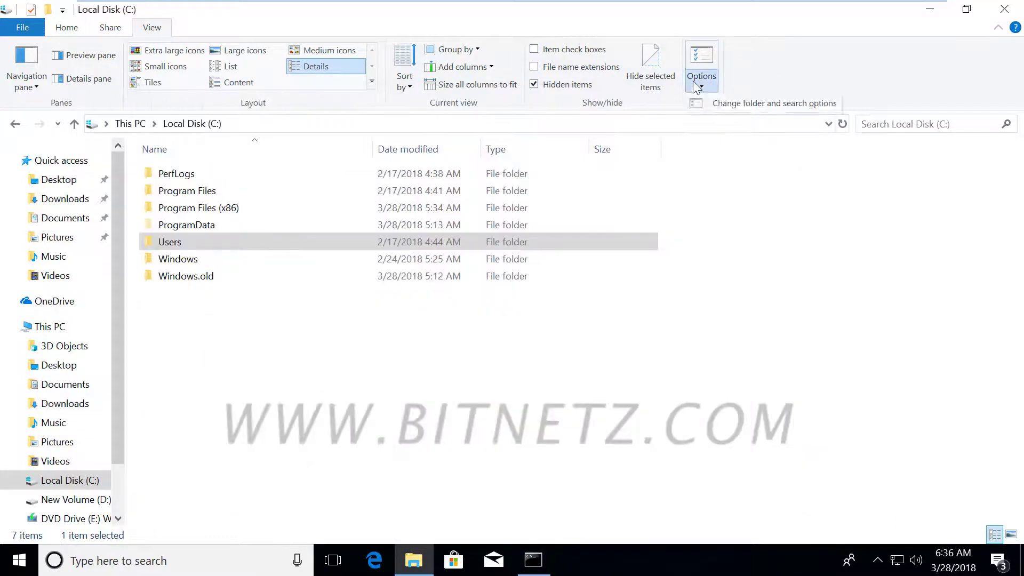
click(752, 105)
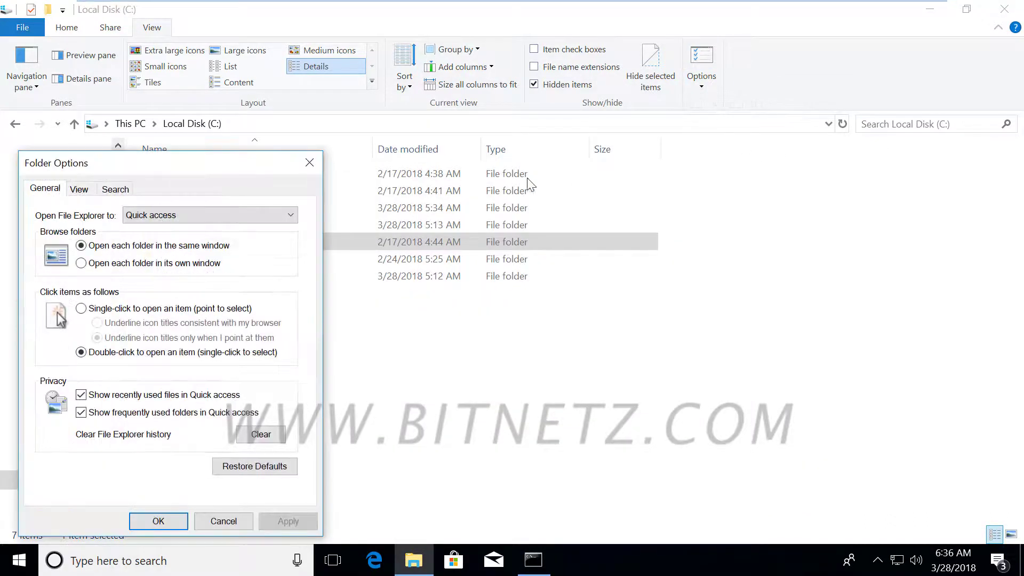
click(79, 190)
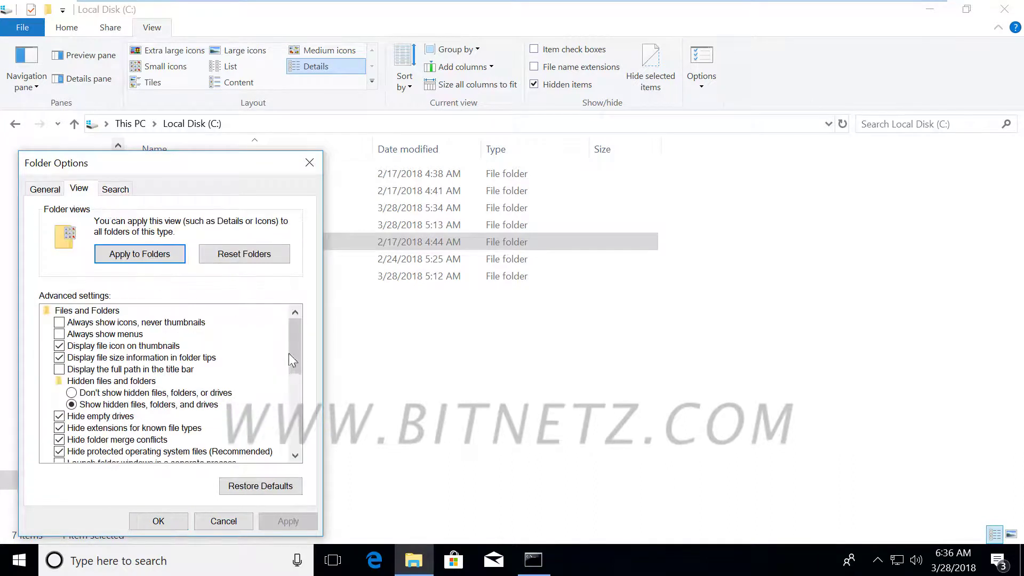
drag(295, 366, 295, 394)
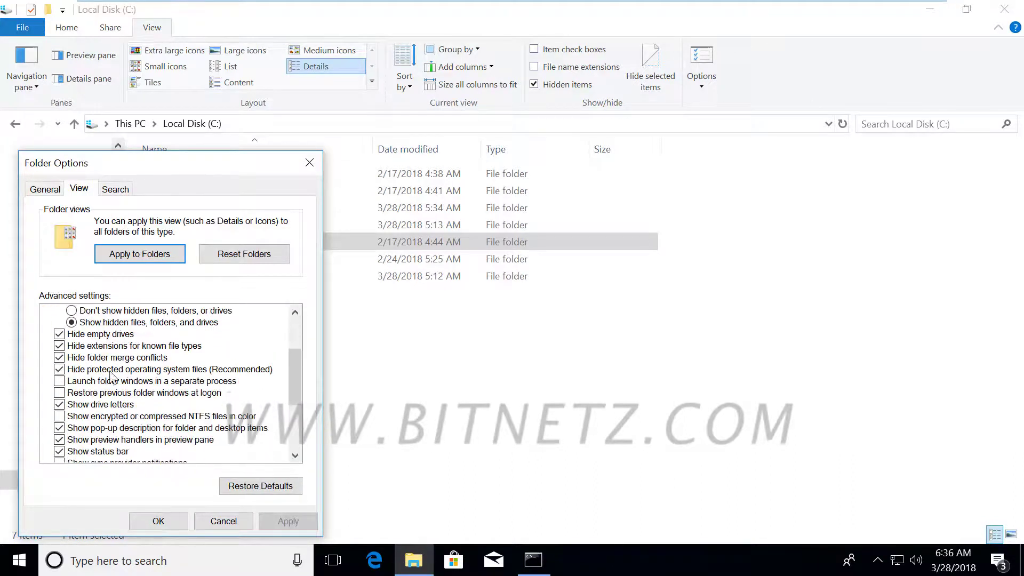
click(59, 369)
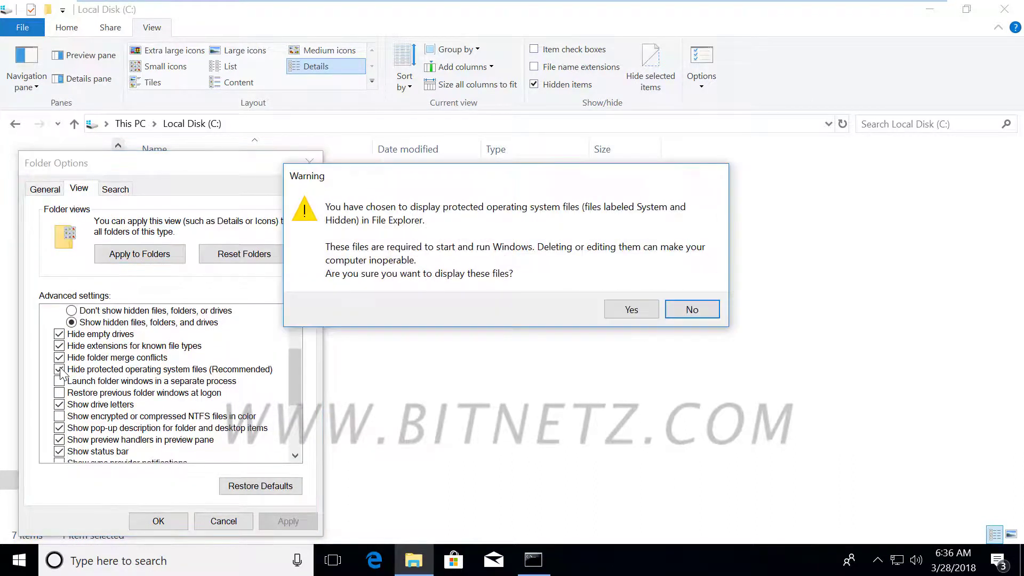
click(629, 310)
click(157, 519)
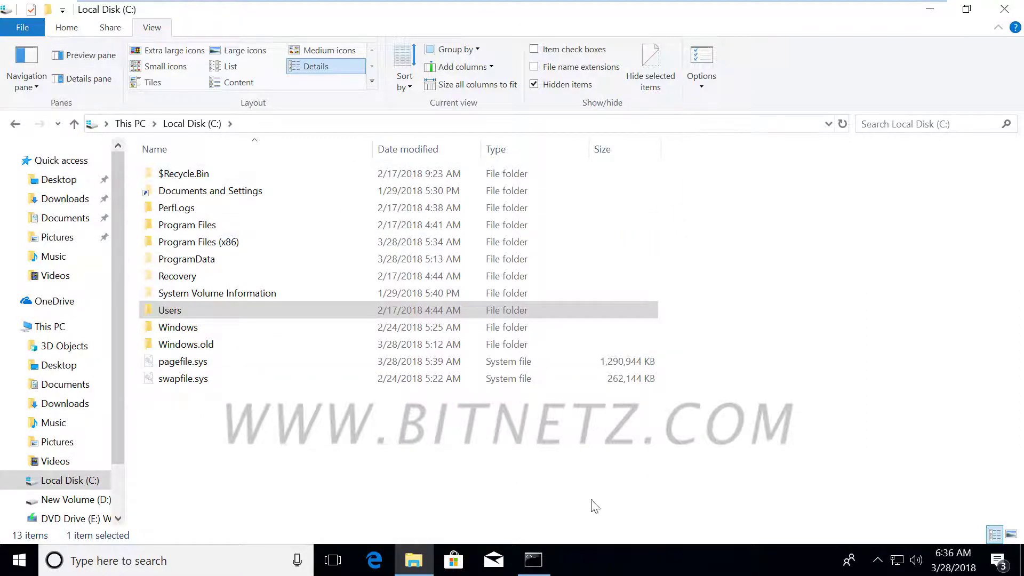
Step: Restore the Command Prompt, try a window opacity of 72% in its properties, and set it back to 100%
mouse_move(536, 564)
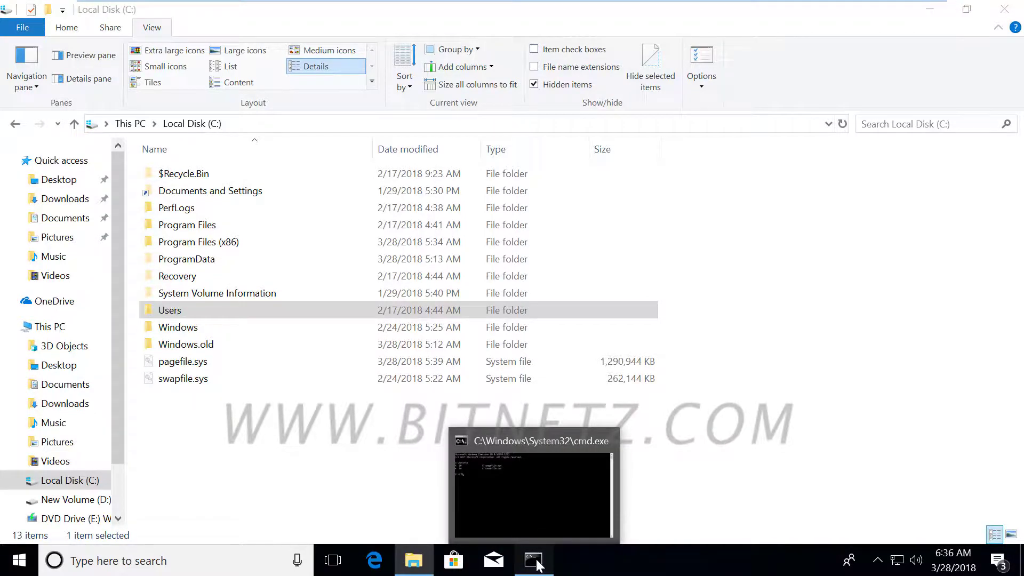
click(536, 561)
right_click(503, 101)
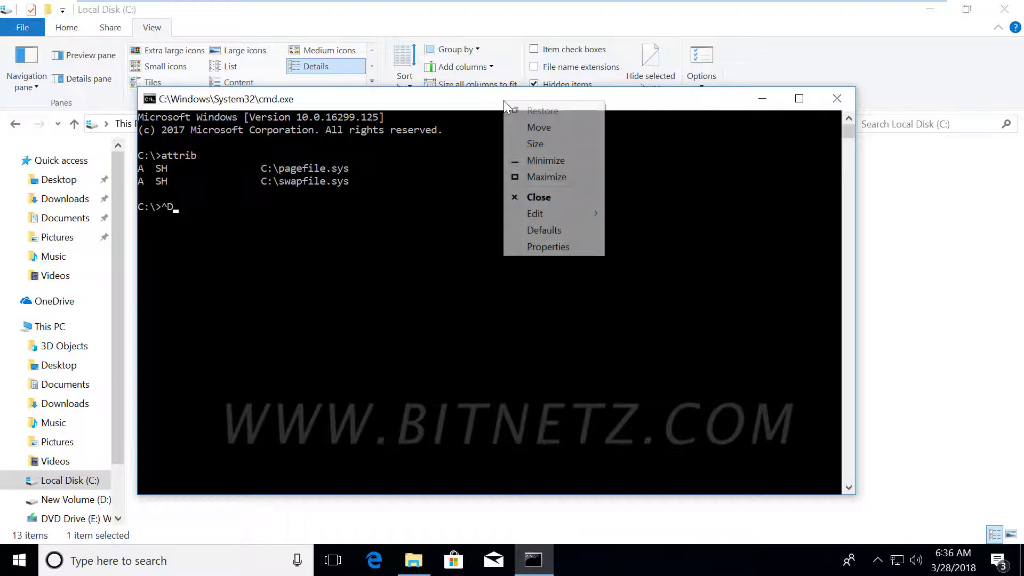
click(559, 247)
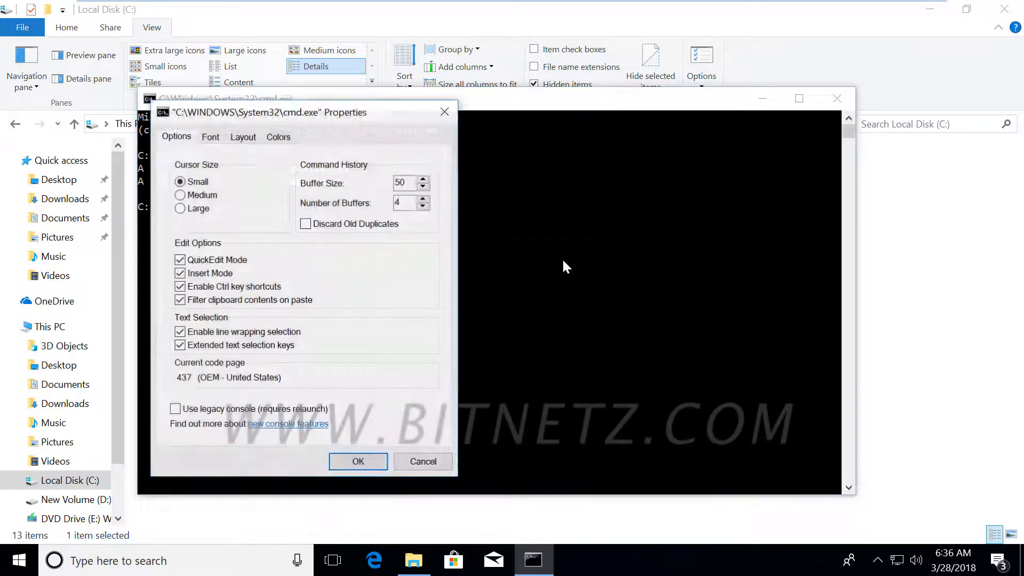
click(278, 137)
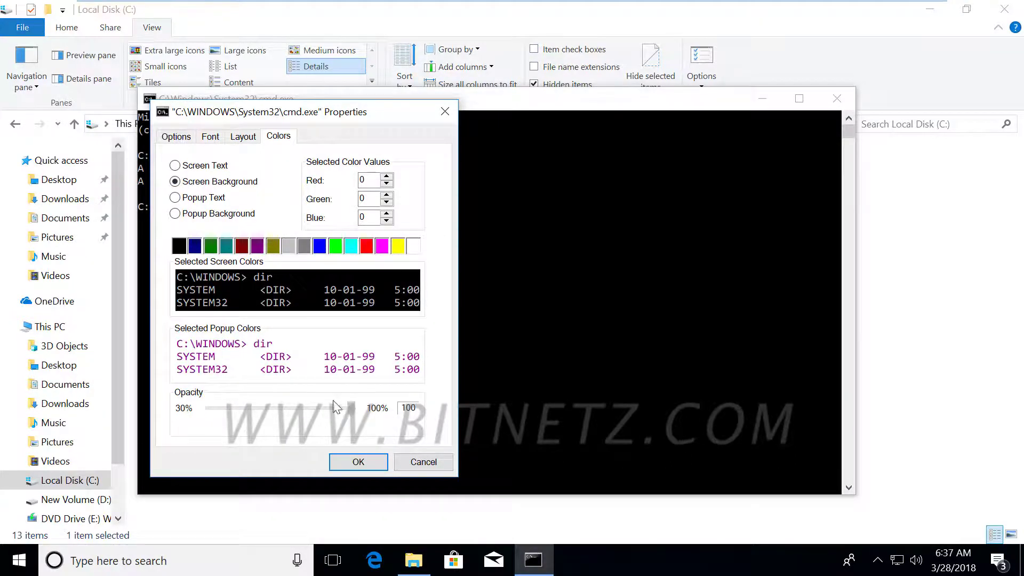
drag(351, 408, 297, 412)
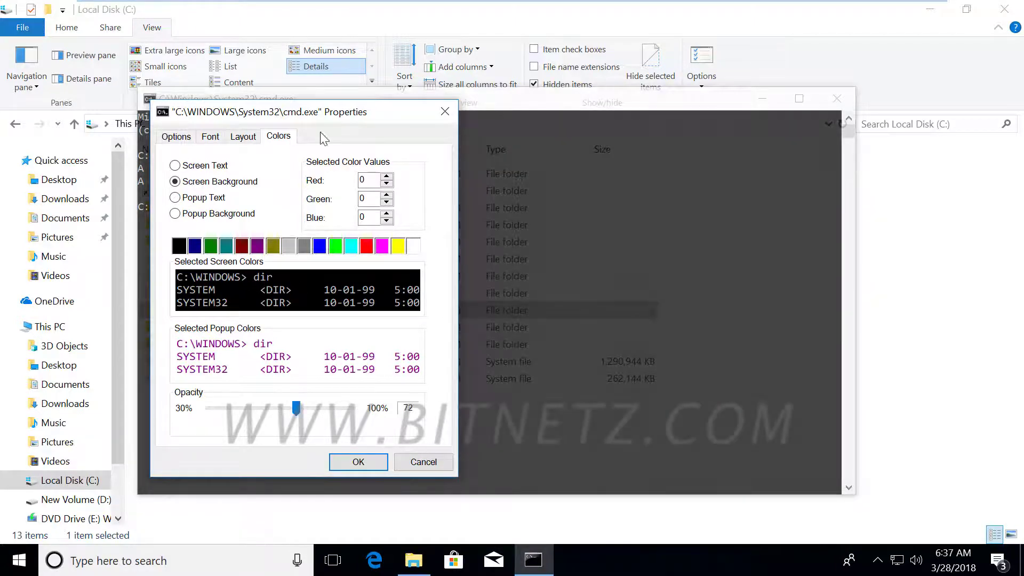
drag(379, 120, 805, 215)
drag(721, 504, 809, 509)
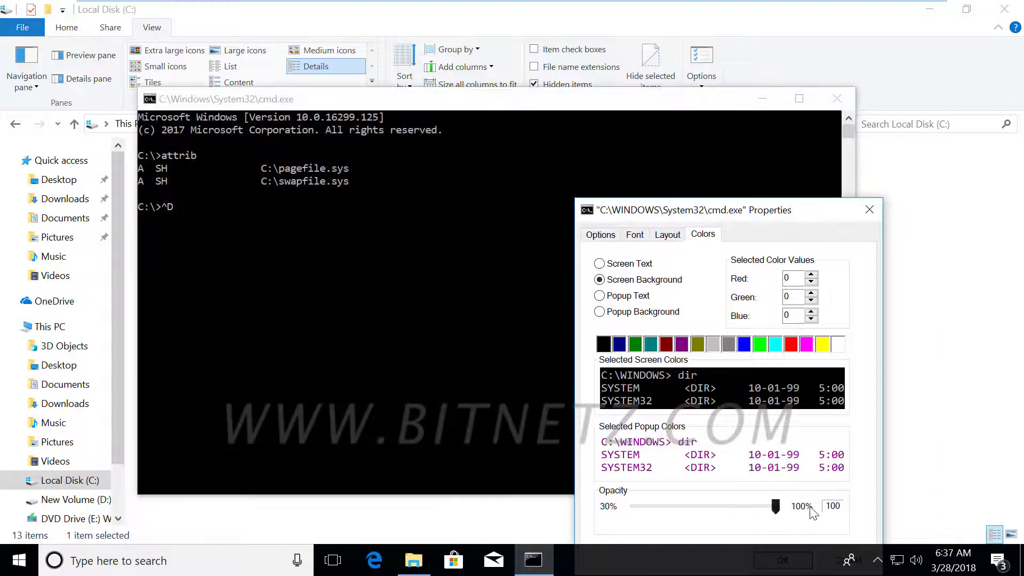
Step: Review the Command Prompt's layout, font and editing options, including QuickEdit Mode, and close its properties without saving
click(671, 239)
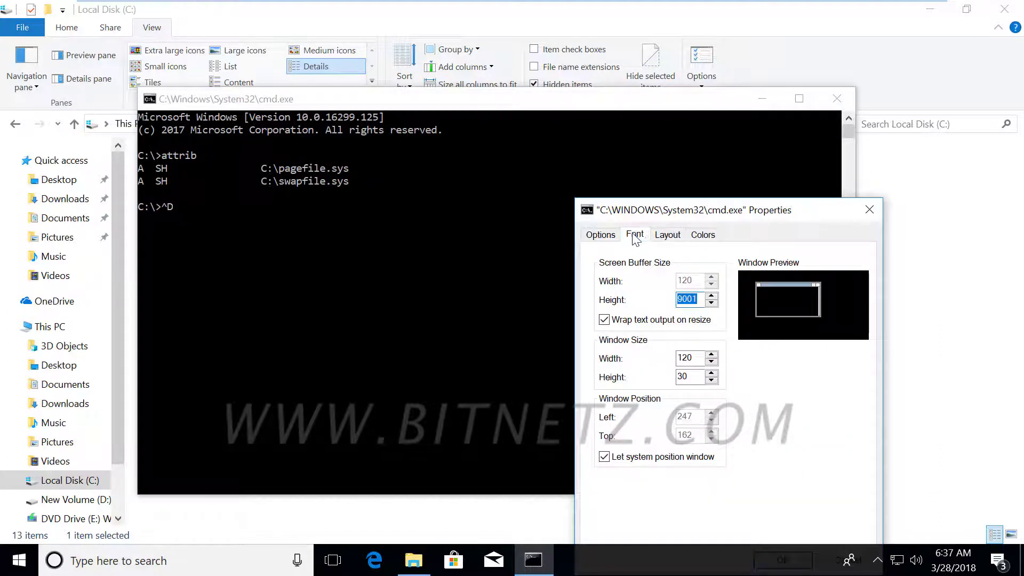
click(634, 236)
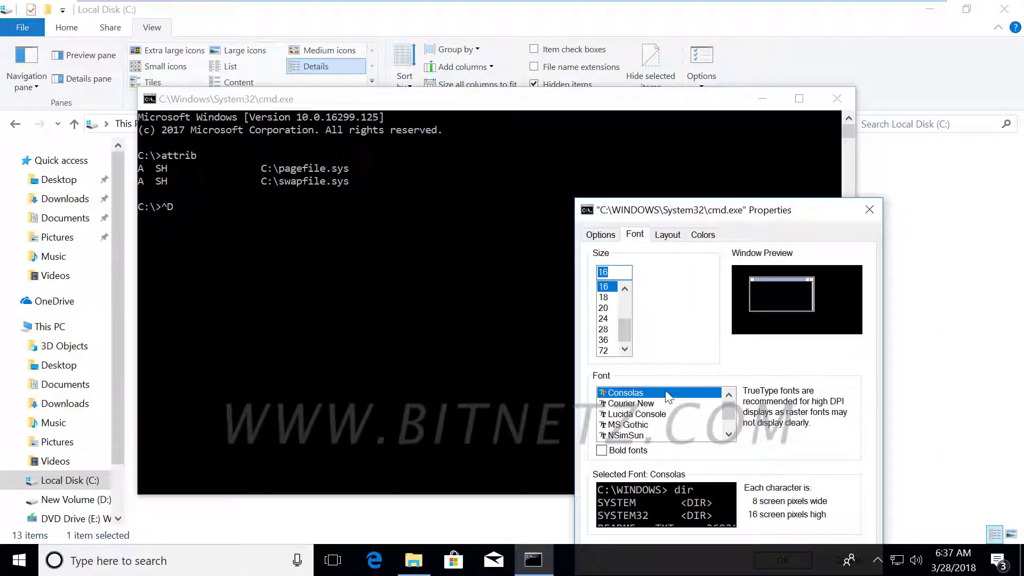
click(599, 238)
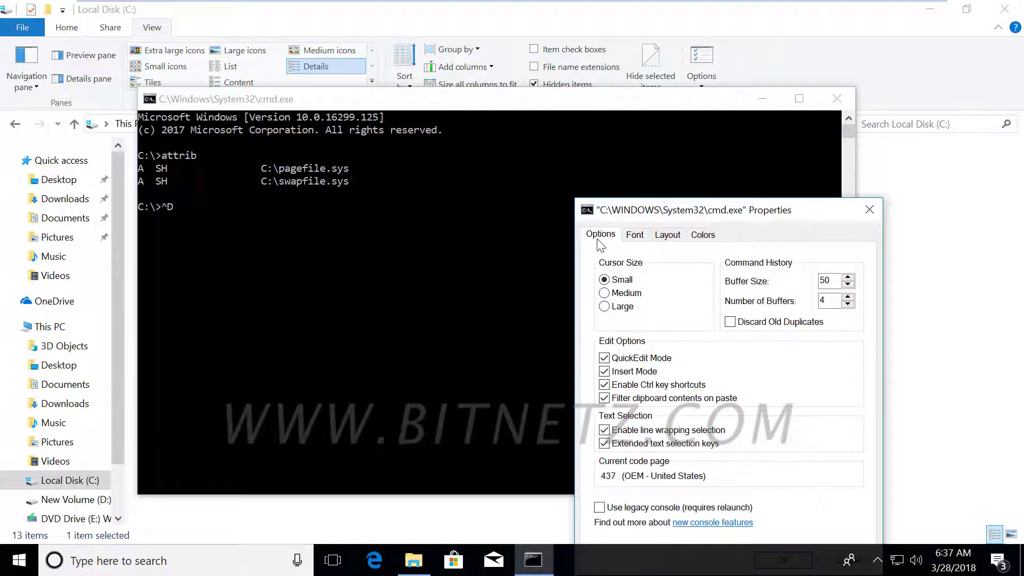
click(604, 358)
click(868, 209)
Step: Clear the stray characters from the command line and list the contents of C:\ with "dir"
click(468, 259)
key(Escape)
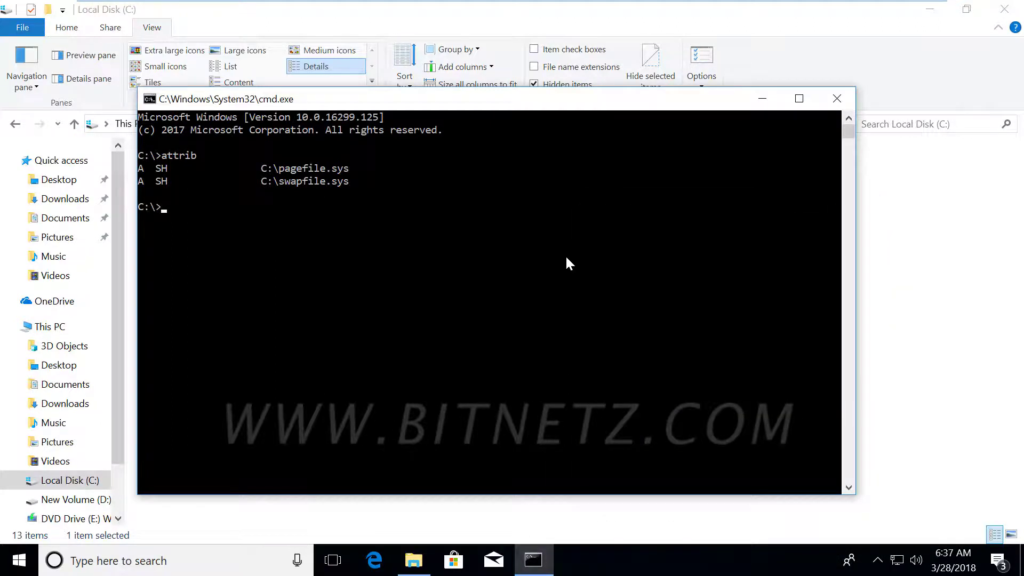
key(Return)
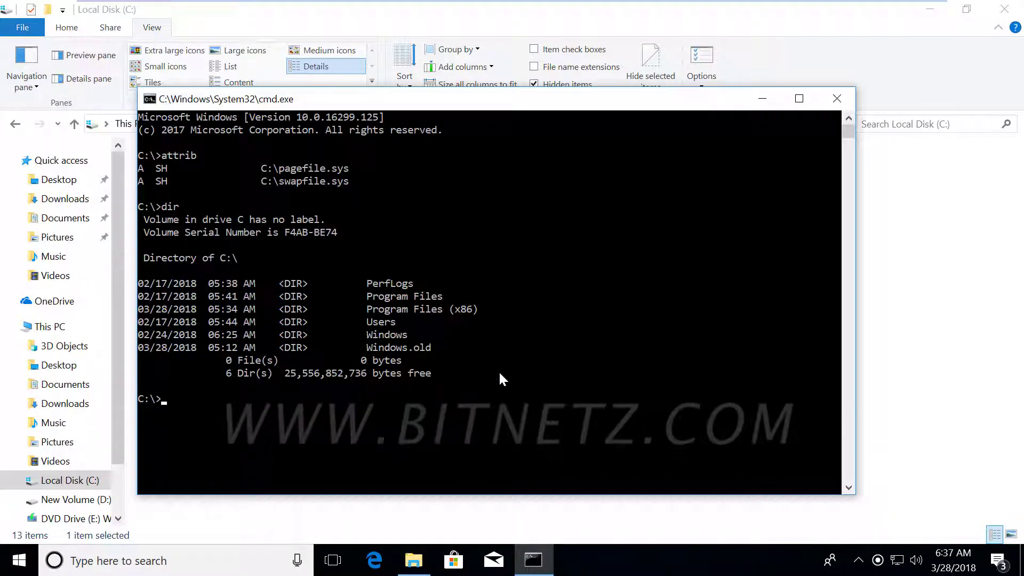
Step: Save the C:\ directory listing to a text file with "dir > d:\list.txt", annotating the command with the screen pen before running it
text(dir > d:\list.txt)
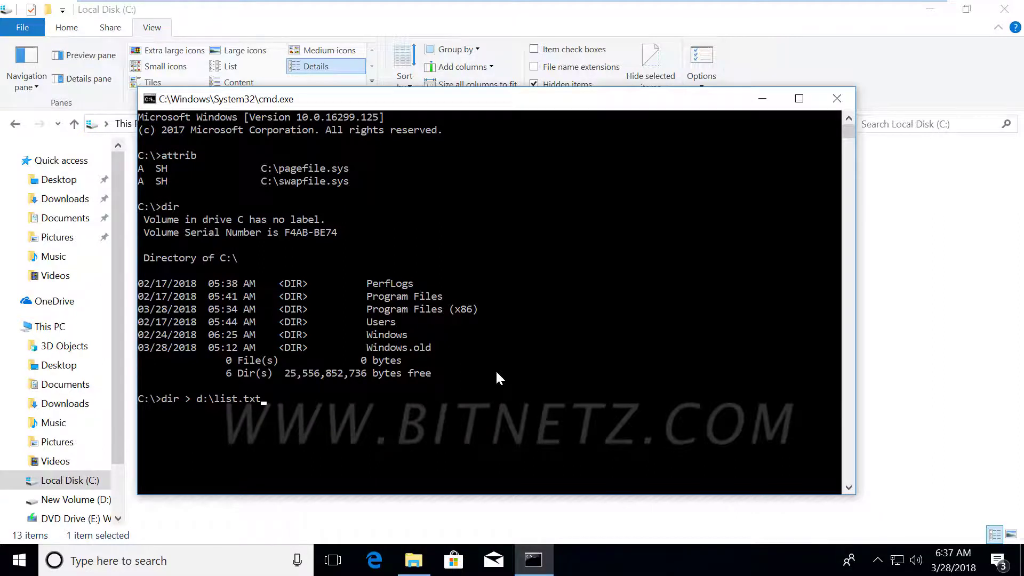
mouse_move(152, 409)
mouse_down()
mouse_move(171, 409)
mouse_move(184, 438)
mouse_move(213, 457)
mouse_move(295, 428)
mouse_up()
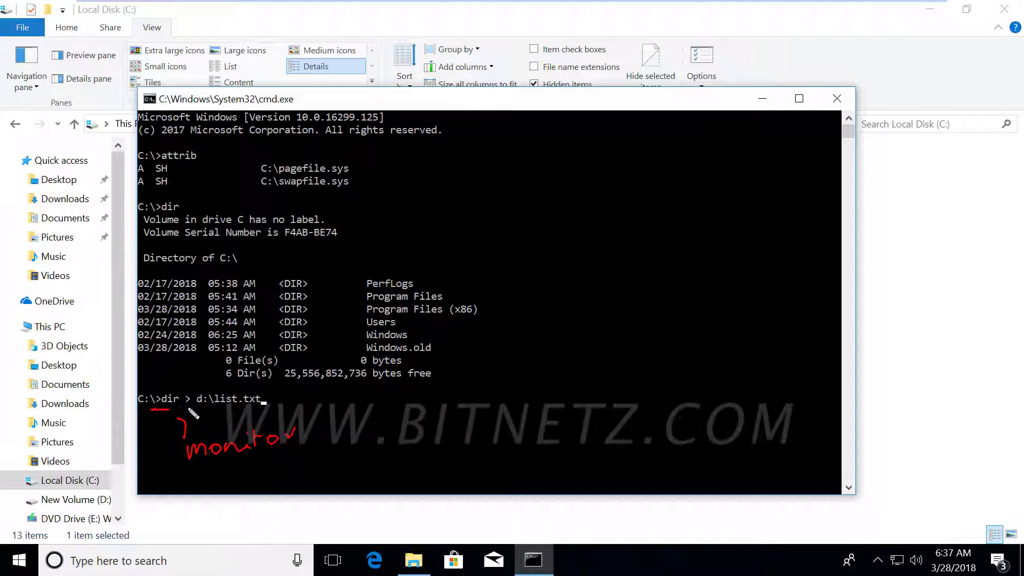
drag(179, 407, 195, 406)
mouse_move(496, 335)
mouse_down()
mouse_move(516, 340)
mouse_move(496, 354)
mouse_move(561, 330)
mouse_up()
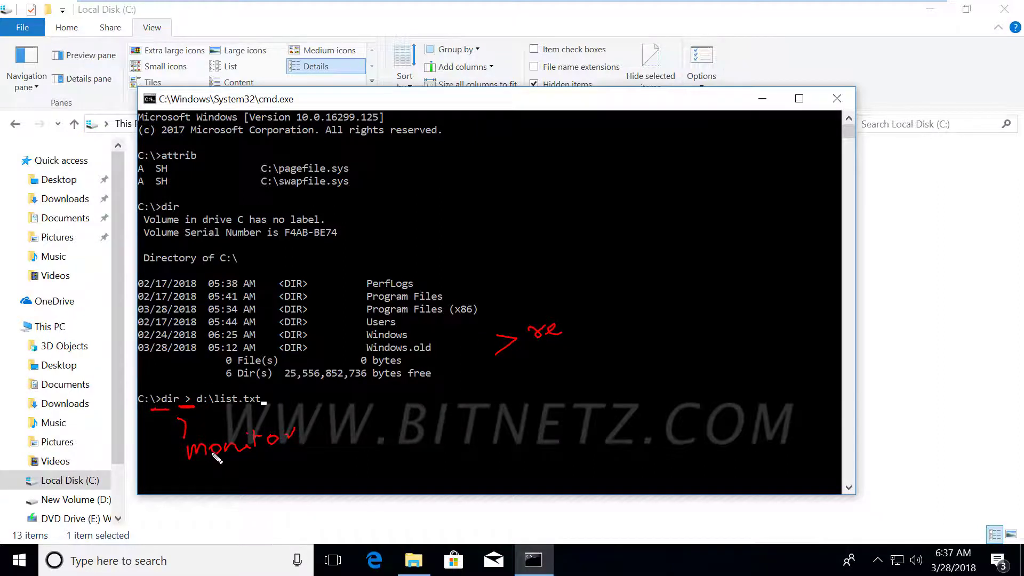
mouse_move(459, 275)
mouse_down()
mouse_move(483, 315)
mouse_move(447, 360)
mouse_up()
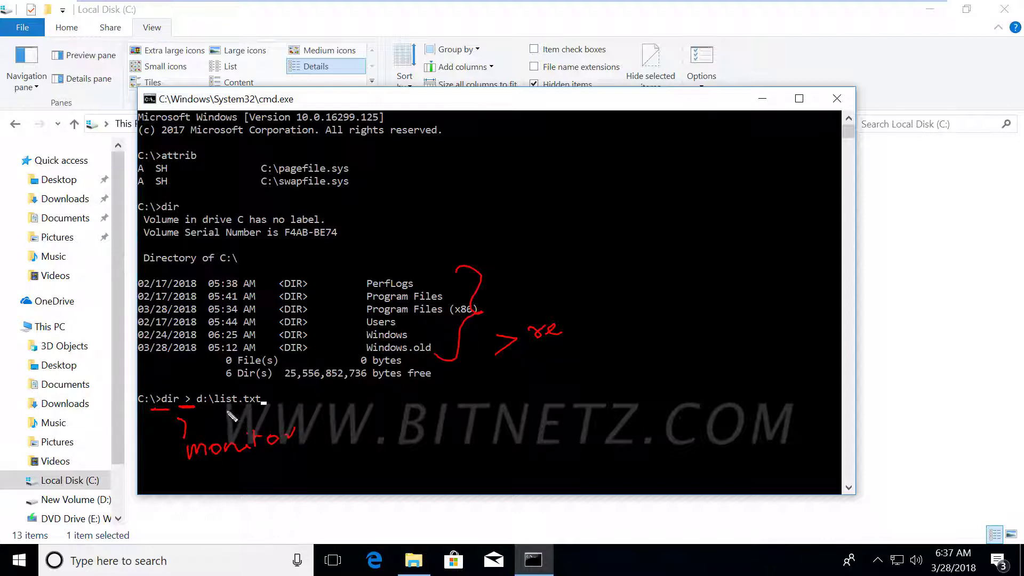
key(Escape)
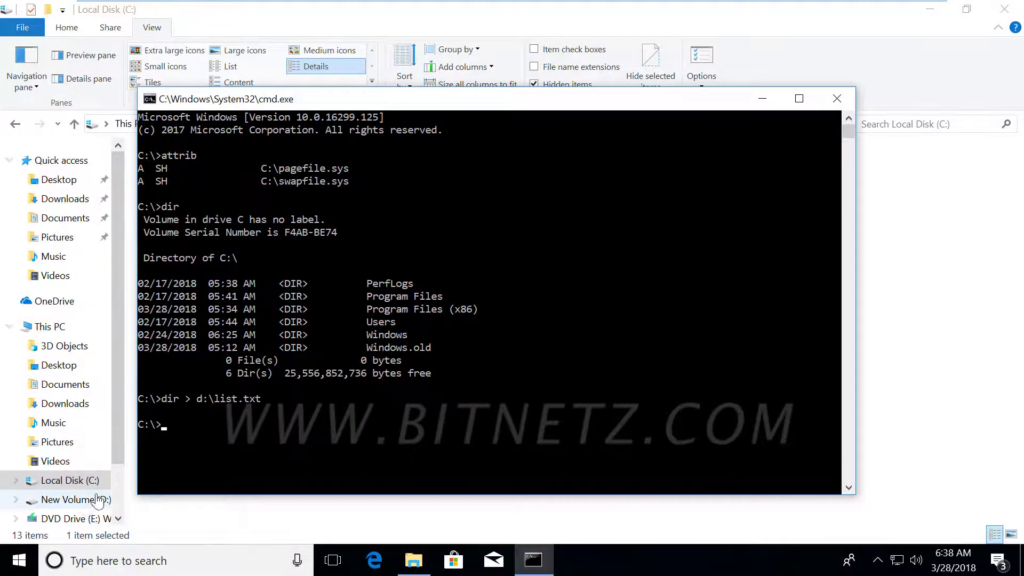
Step: Open the list text file on New Volume (D:), check the saved directory listing, and close it
click(72, 499)
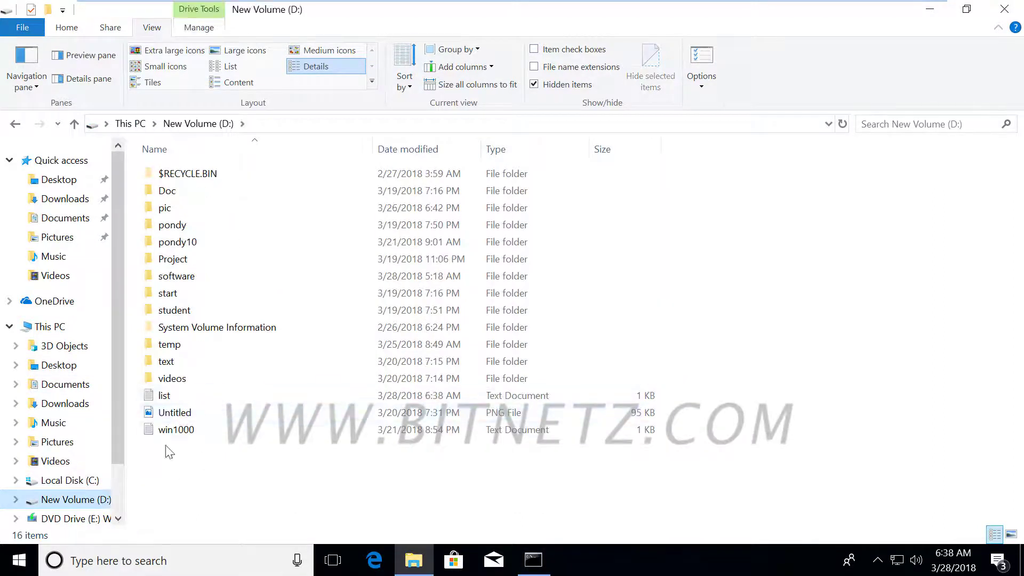
click(163, 398)
double_click(163, 398)
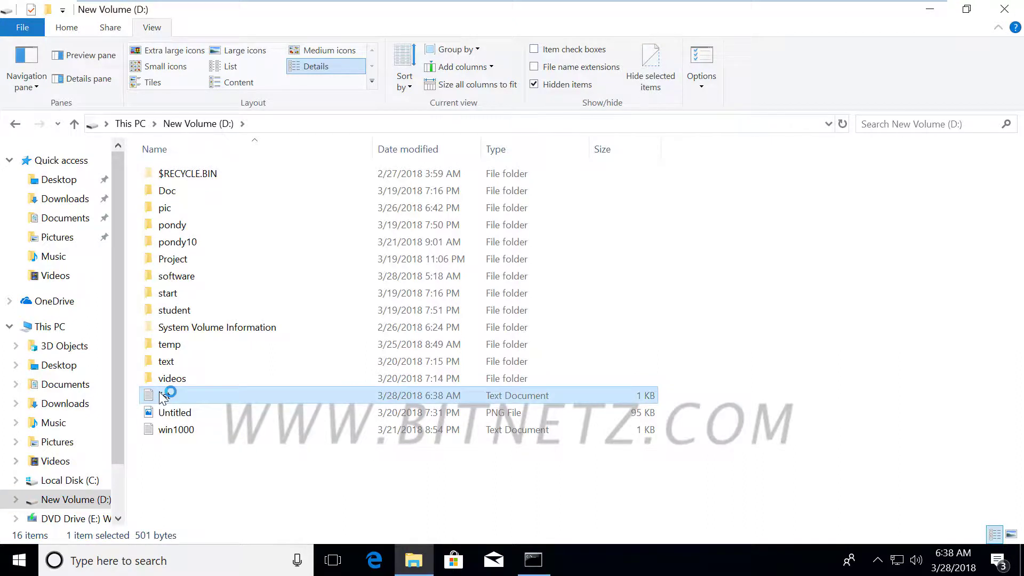
click(403, 84)
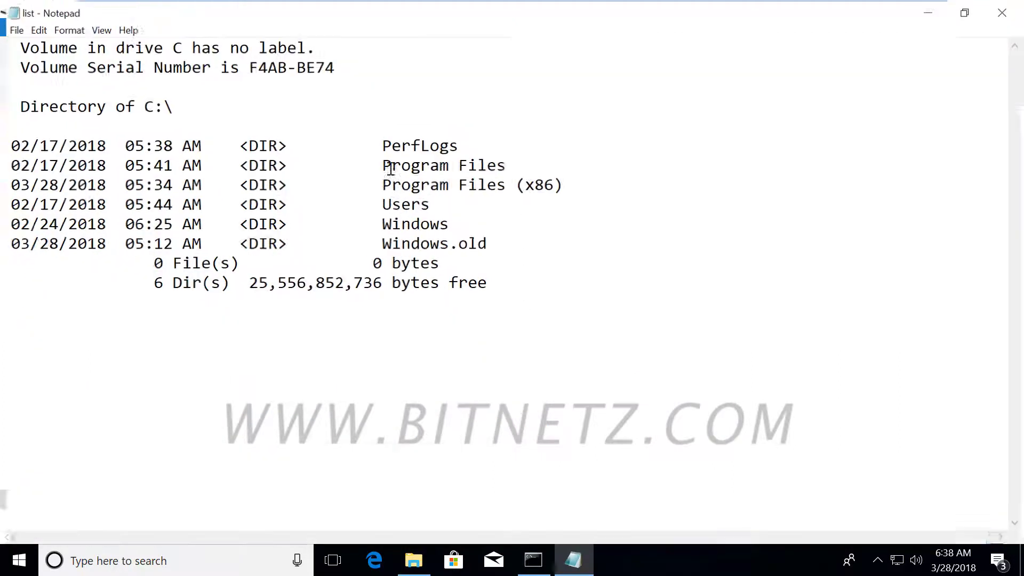
click(1012, 10)
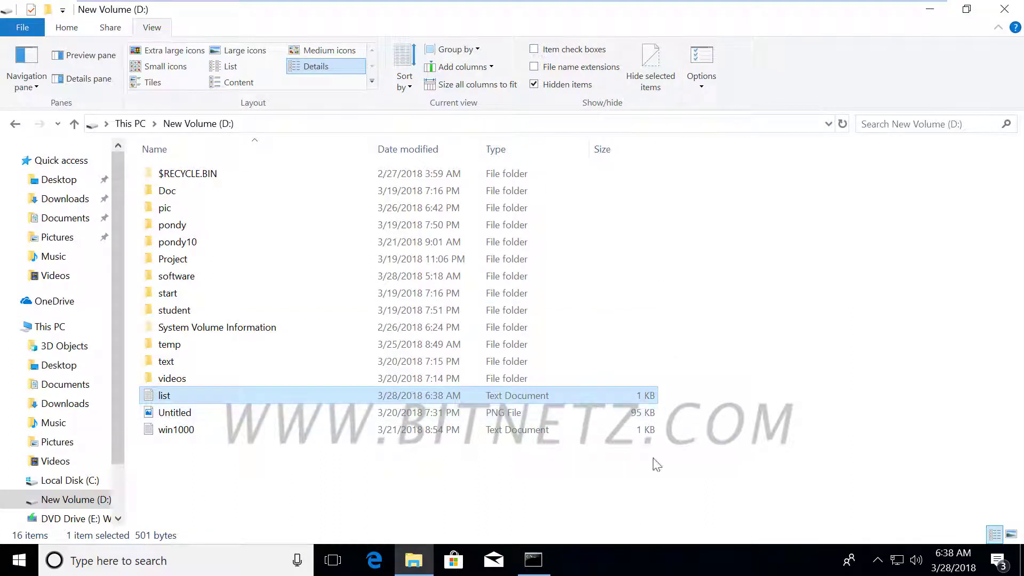
Step: Return to the Command Prompt, jot and clear a copy-paste note with the screen pen, and copy the directory entries of the "dir" output
click(533, 560)
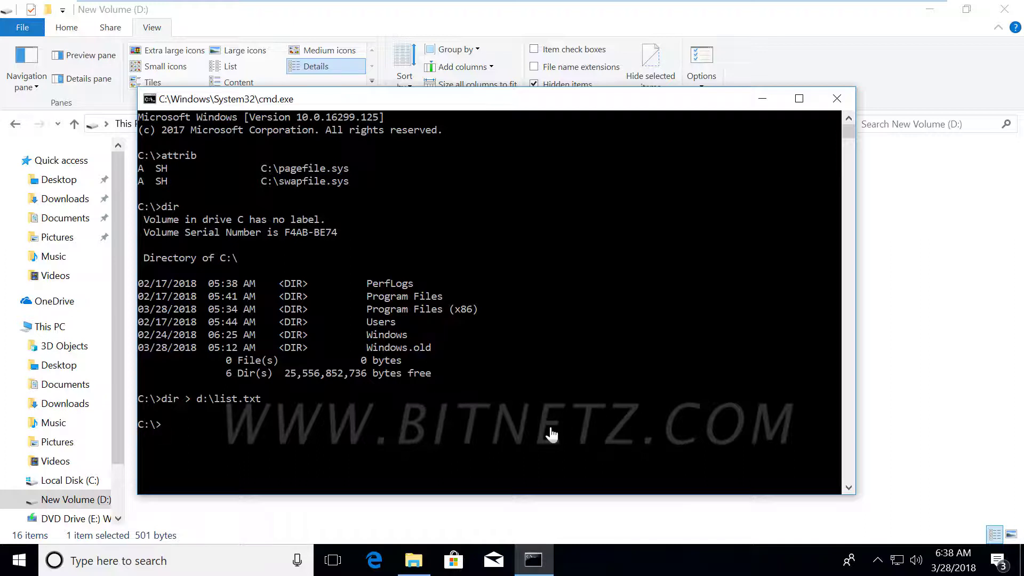
mouse_move(583, 201)
mouse_down()
mouse_move(573, 210)
mouse_move(648, 230)
mouse_up()
drag(663, 210, 677, 206)
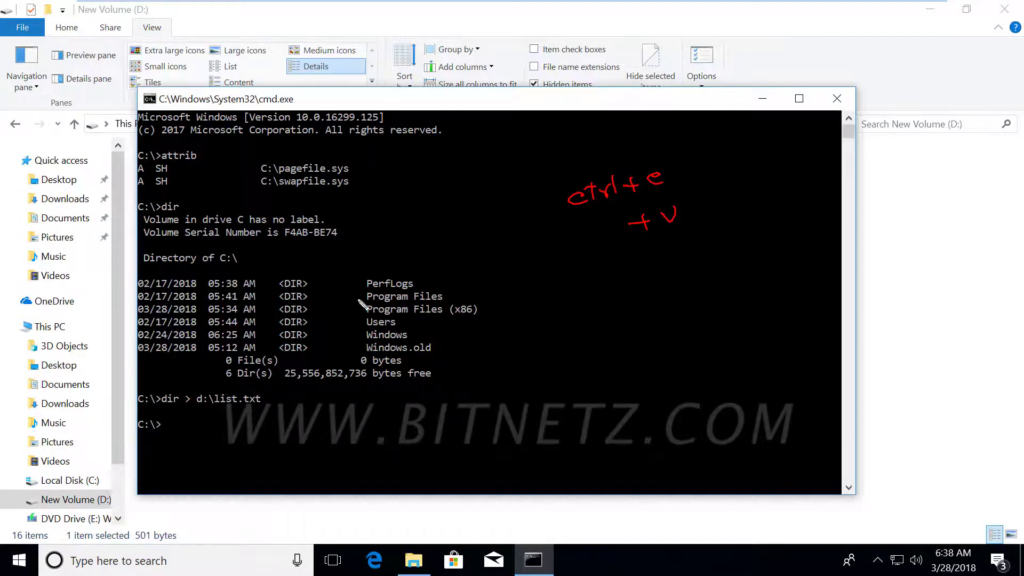
key(Escape)
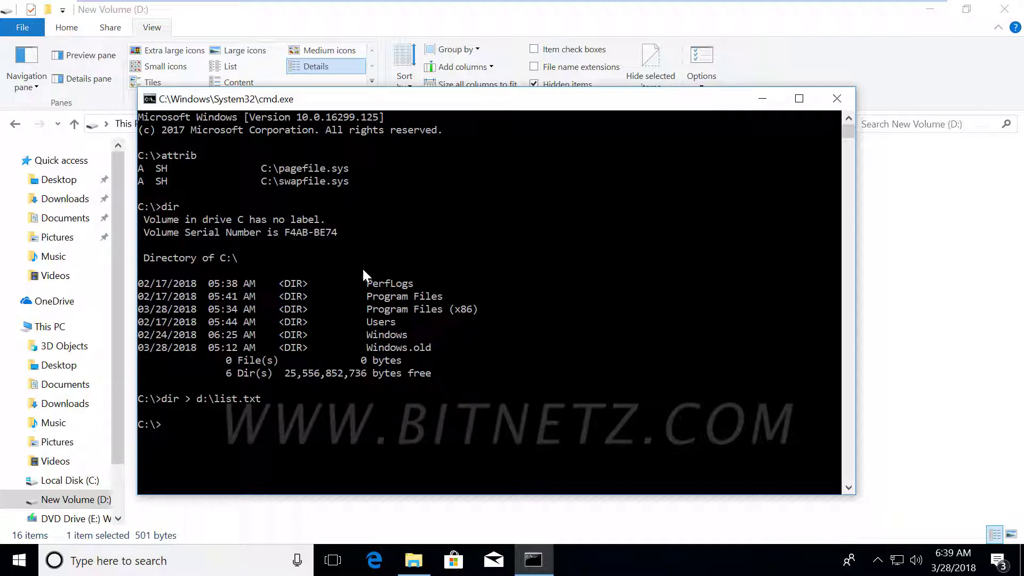
drag(137, 281, 455, 379)
key(ctrl+c)
Step: Open Notepad, paste the copied directory entries into a new document, and move its window beside the Command Prompt text
click(214, 557)
text(note)
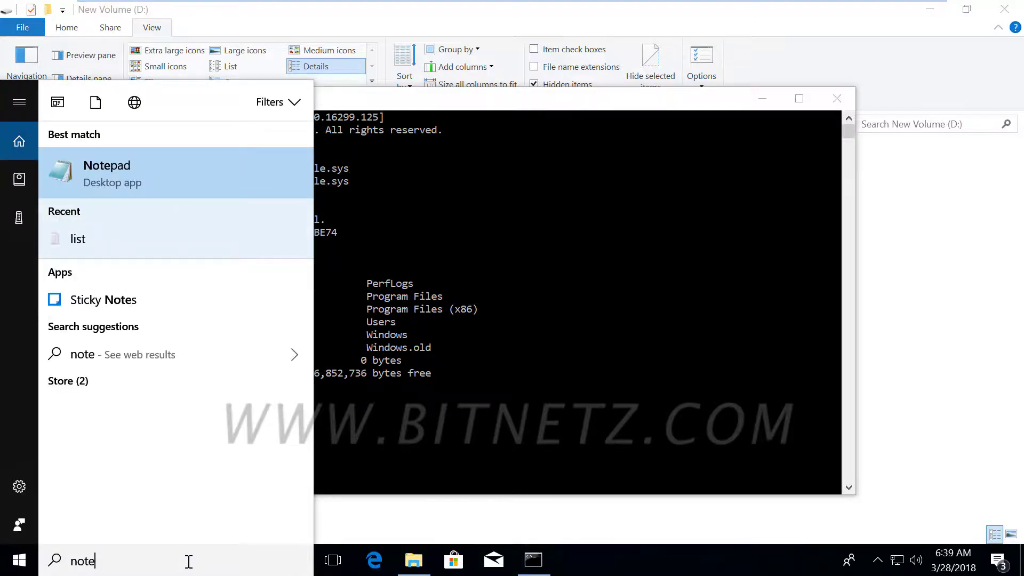
key(Return)
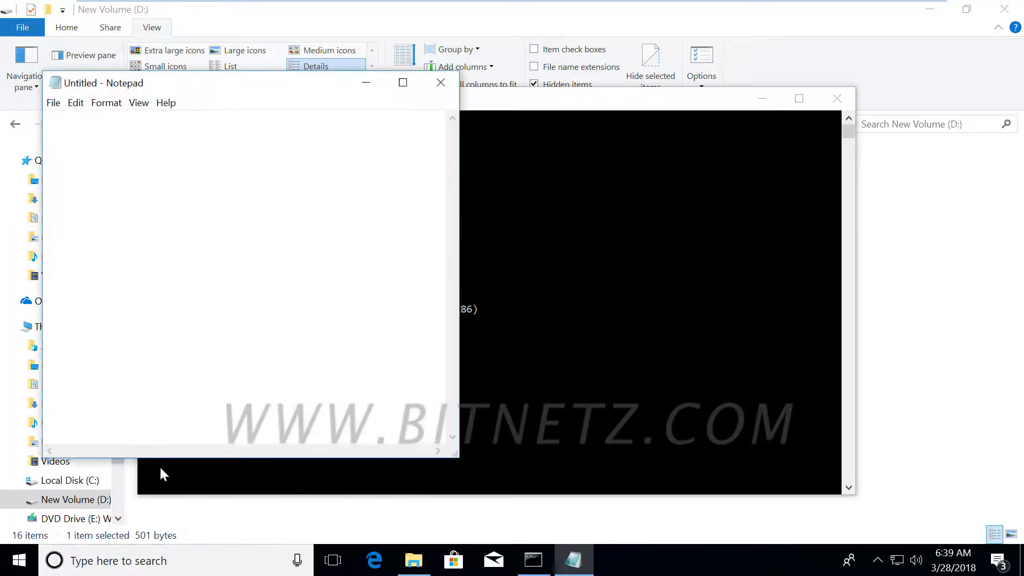
key(ctrl+v)
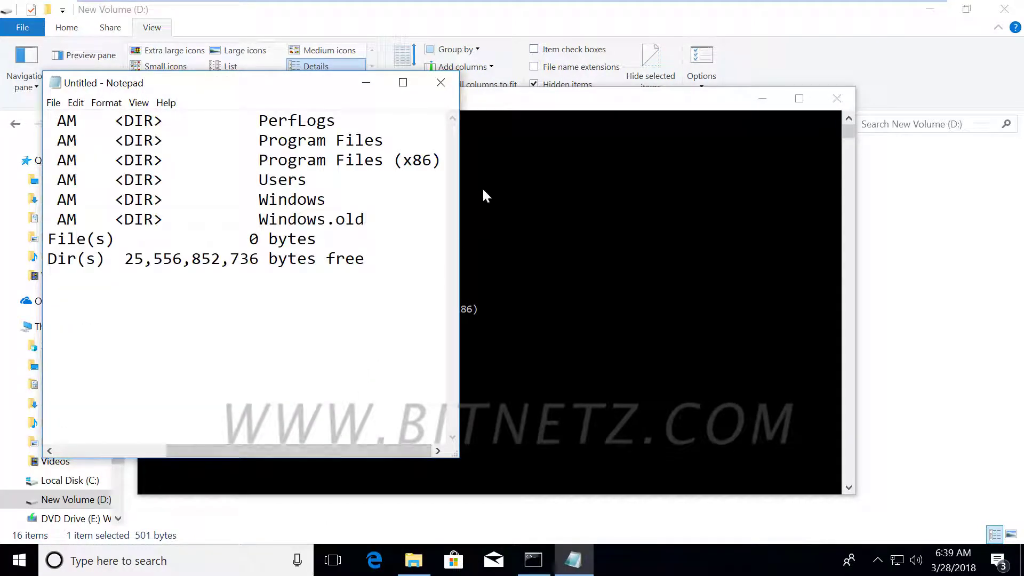
drag(265, 87, 799, 61)
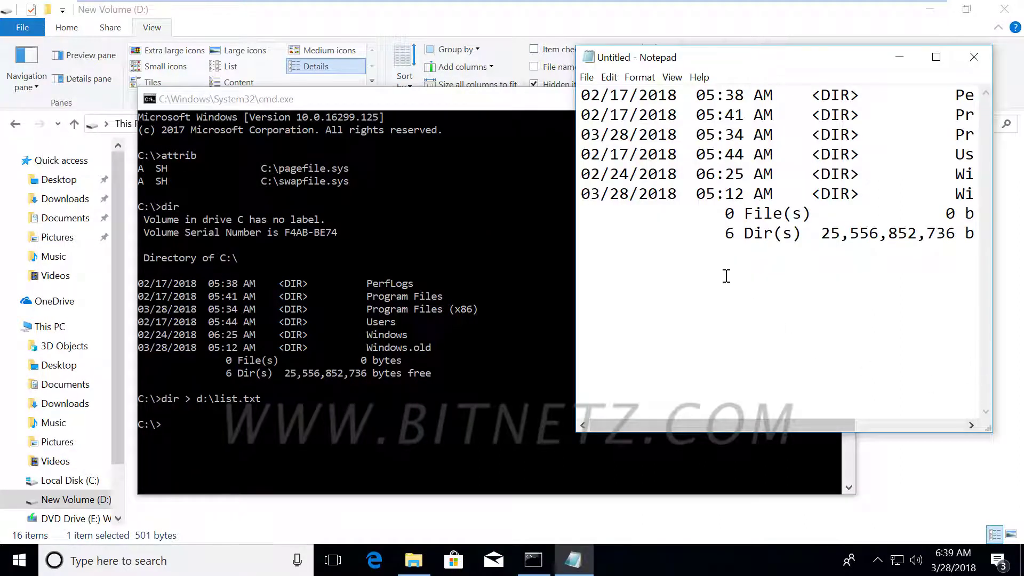
Step: Insert blank lines before the "Dir(s)" line of the Notepad document and enter "dir" on one of them
click(651, 312)
key(Return)
key(Return)
key(Return)
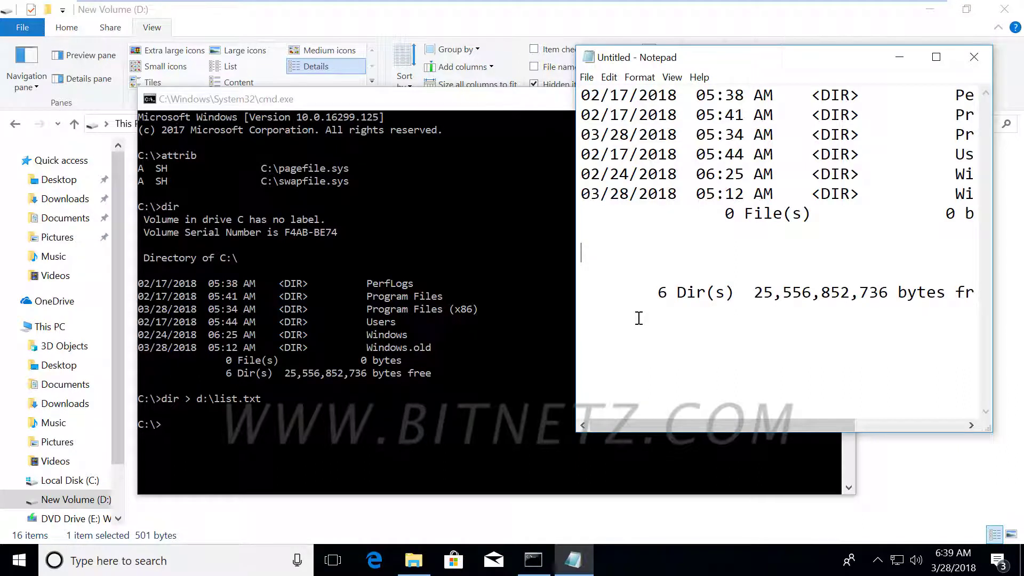
key(Up)
key(Up)
text(dir)
Step: Copy the word "dir" from Notepad, paste it at the Command Prompt, and run it to list C:\ again
key(shift+Left)
key(shift+Left)
key(shift+Left)
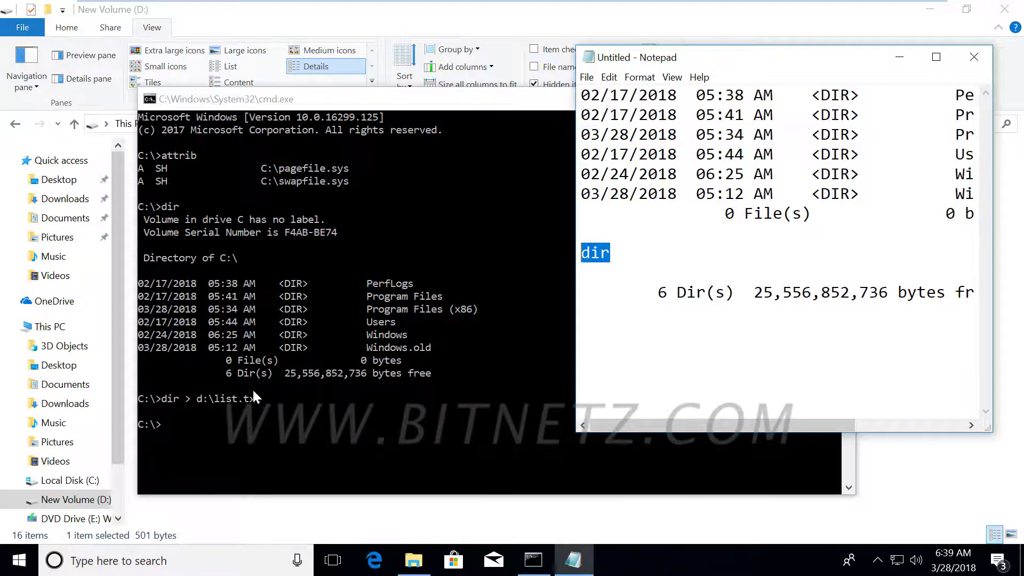
click(180, 418)
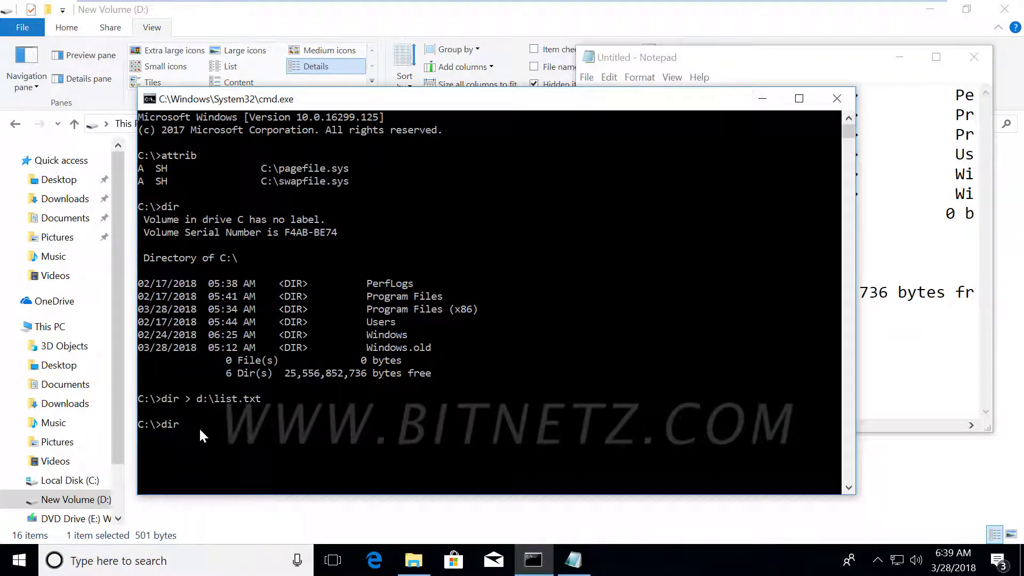
text(dir)
key(Return)
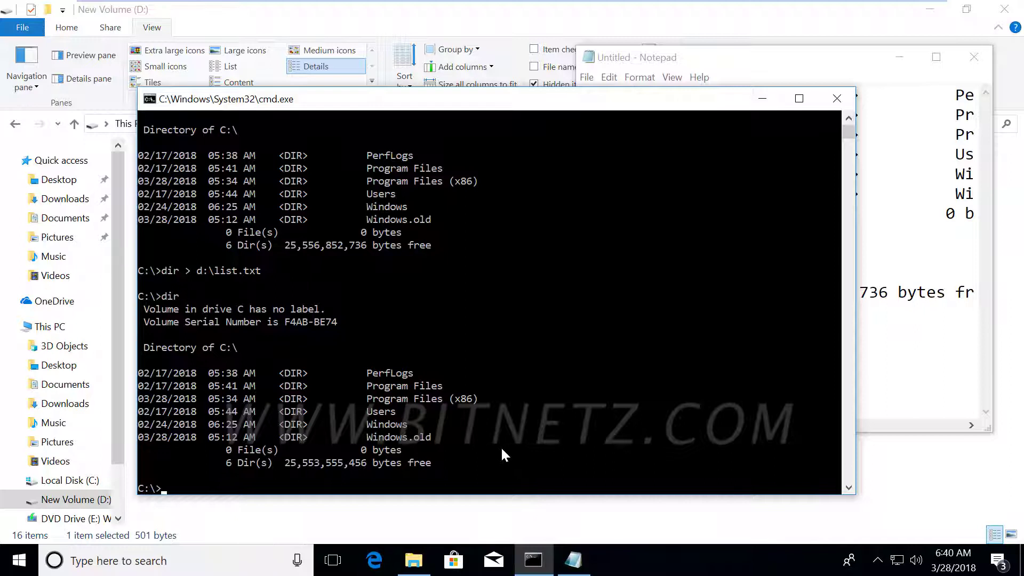
Step: Select all the console text, clear that selection, and block-select and copy only the folder names of the latest "dir" listing
key(ctrl+a)
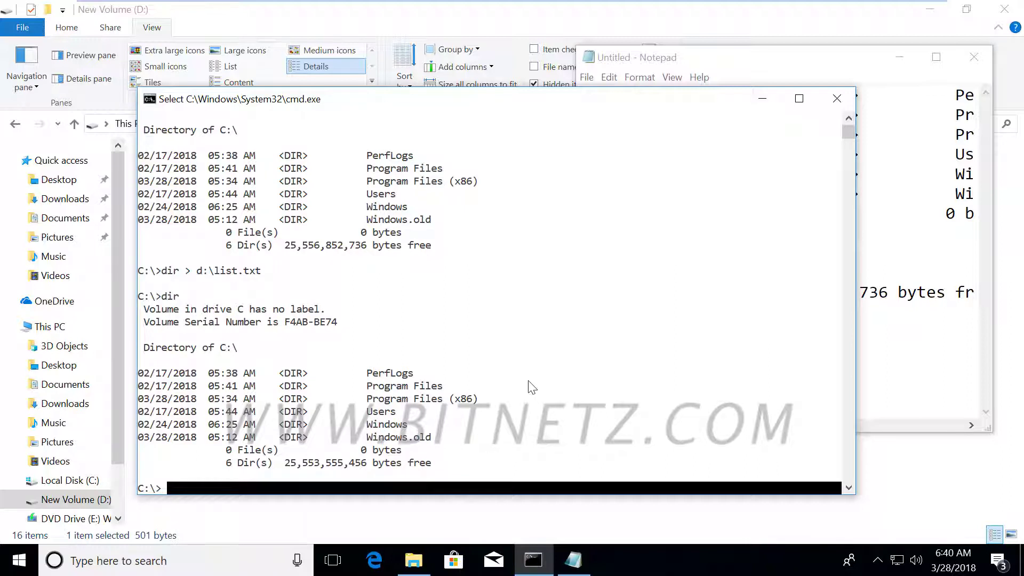
click(494, 433)
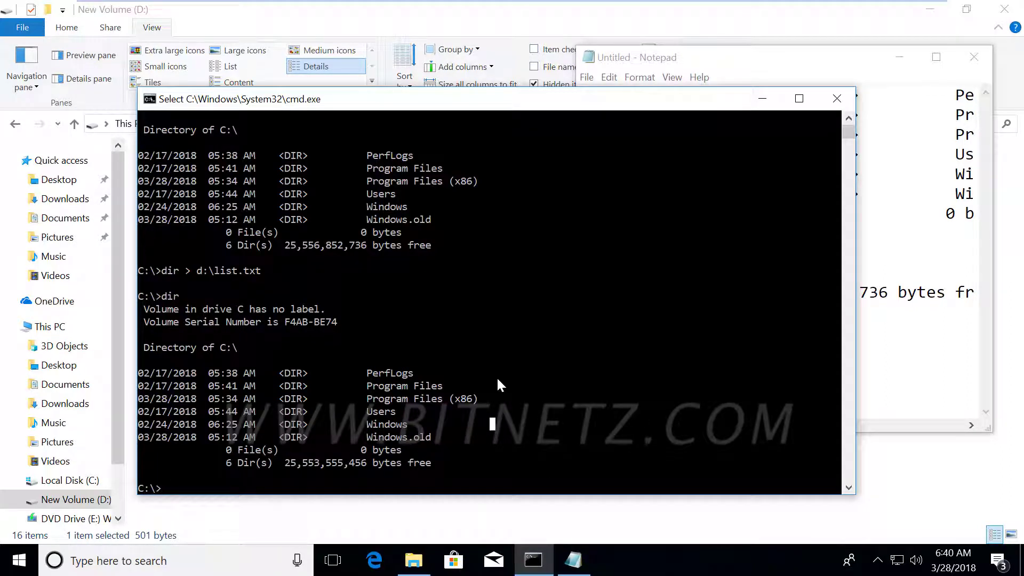
key(alt)
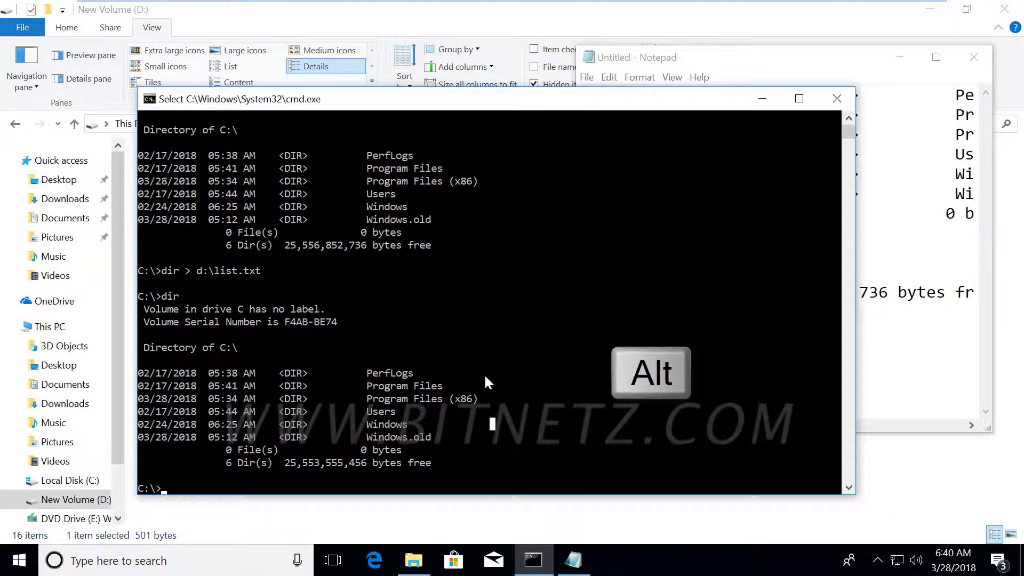
click(363, 372)
drag(404, 395, 484, 442)
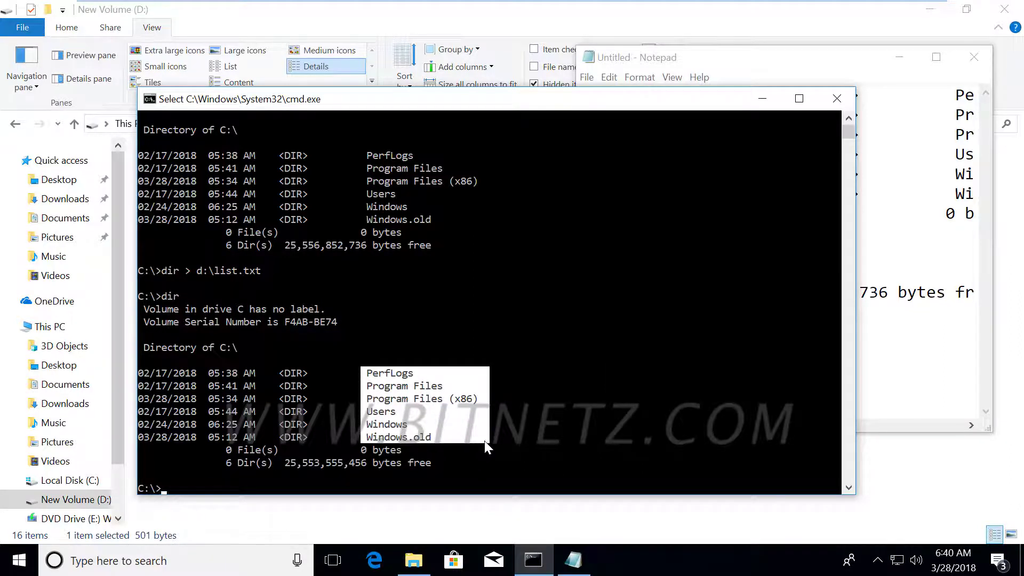
key(Return)
Step: Switch to Notepad, maximize it, paste the copied folder names below the last line, and minimize it
click(573, 560)
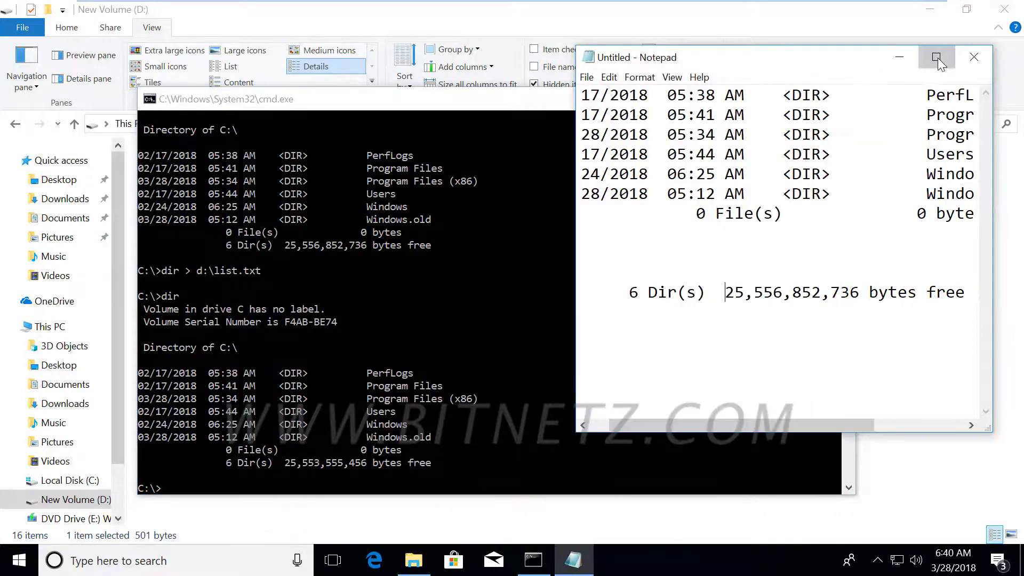
click(936, 57)
click(454, 241)
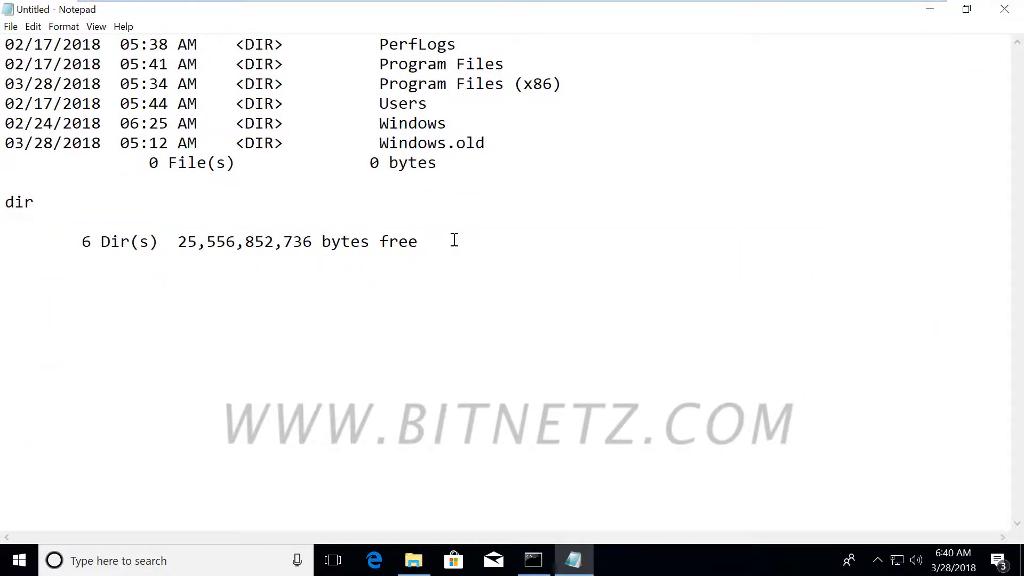
key(ctrl+v)
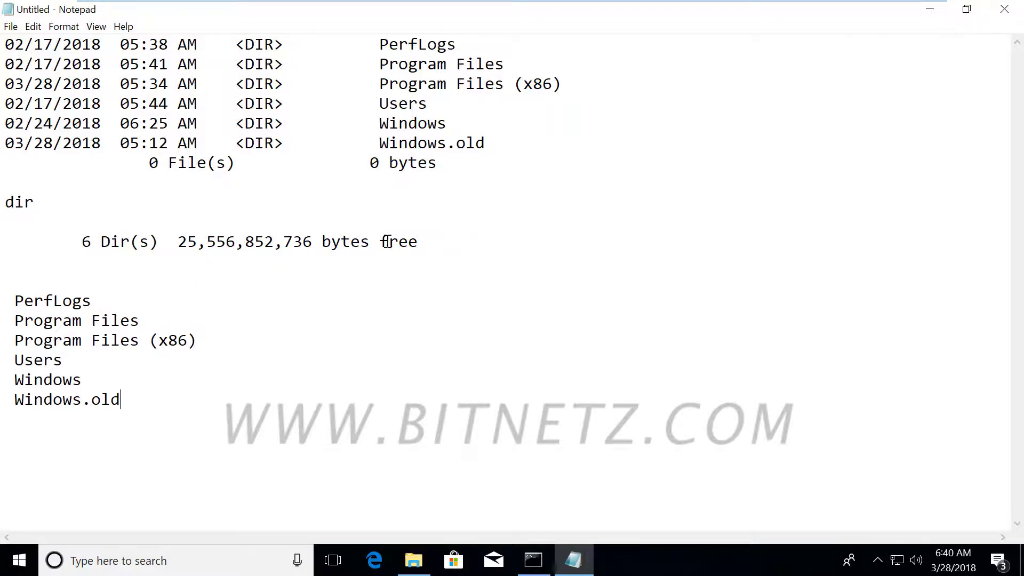
click(930, 9)
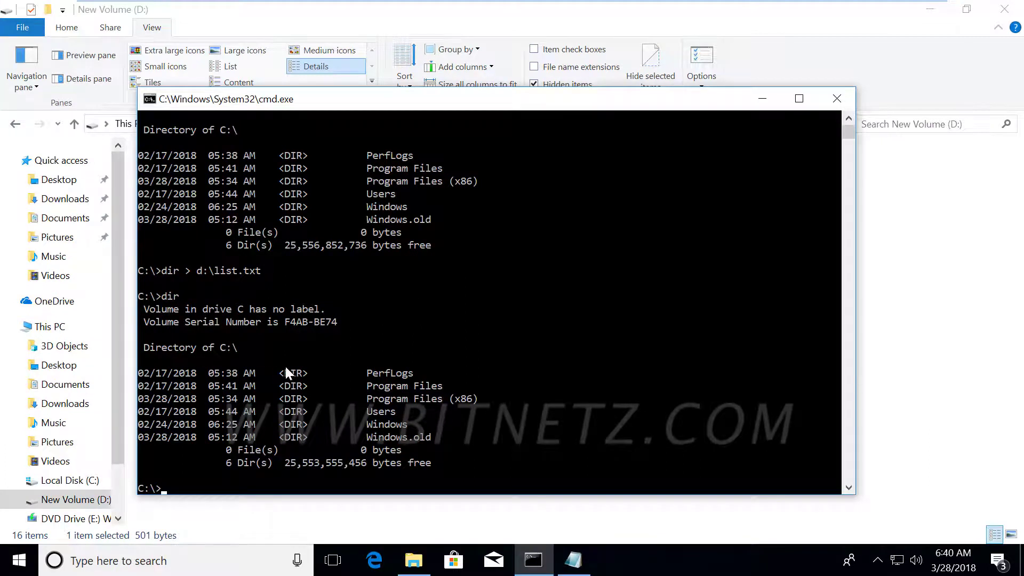
Step: Block-select the time column of the latest listing, and toggle QuickEdit Mode off and back on in the console properties
drag(207, 367, 264, 441)
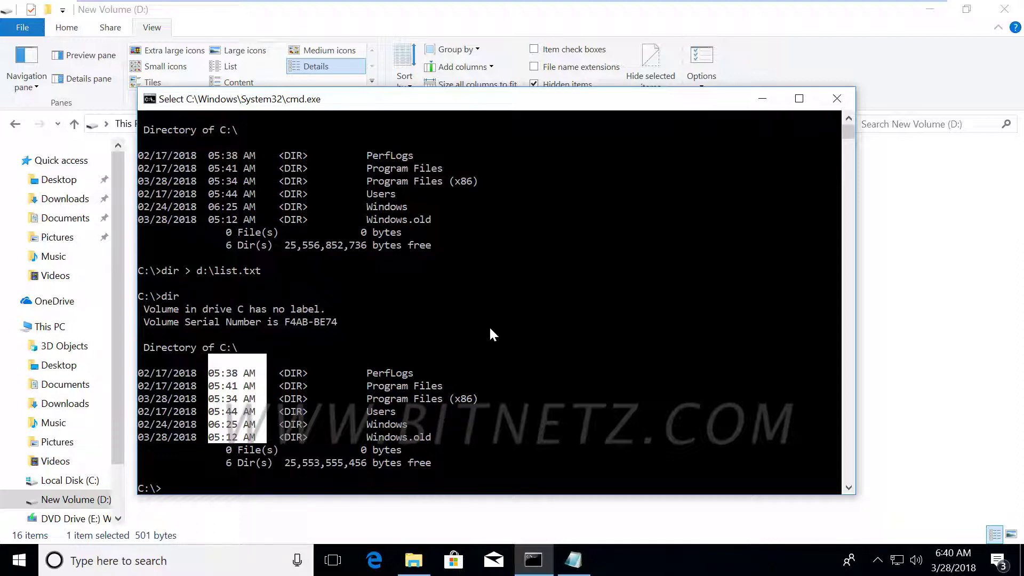
right_click(488, 104)
click(520, 243)
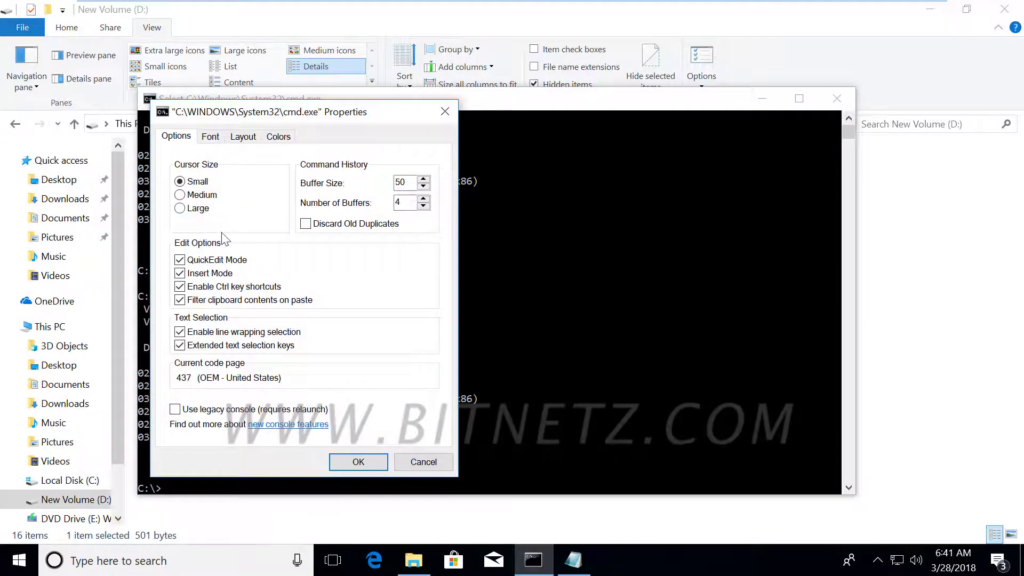
click(179, 262)
click(179, 260)
click(358, 461)
Step: Copy the block-selected time column, and line-select the earlier listing from the "Program Files" row through the "File(s)" row
drag(209, 368, 261, 440)
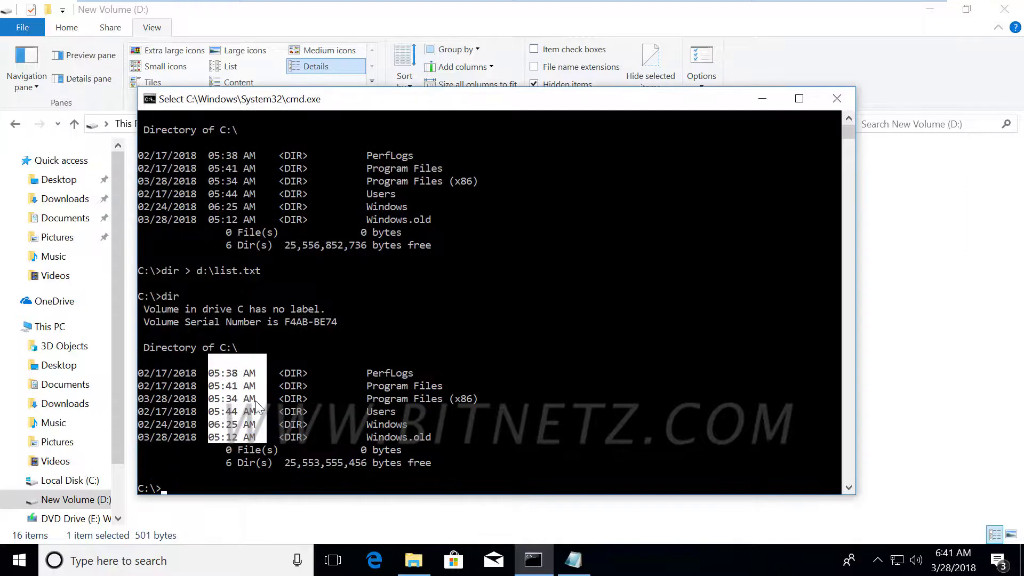
right_click(255, 401)
drag(162, 168, 444, 226)
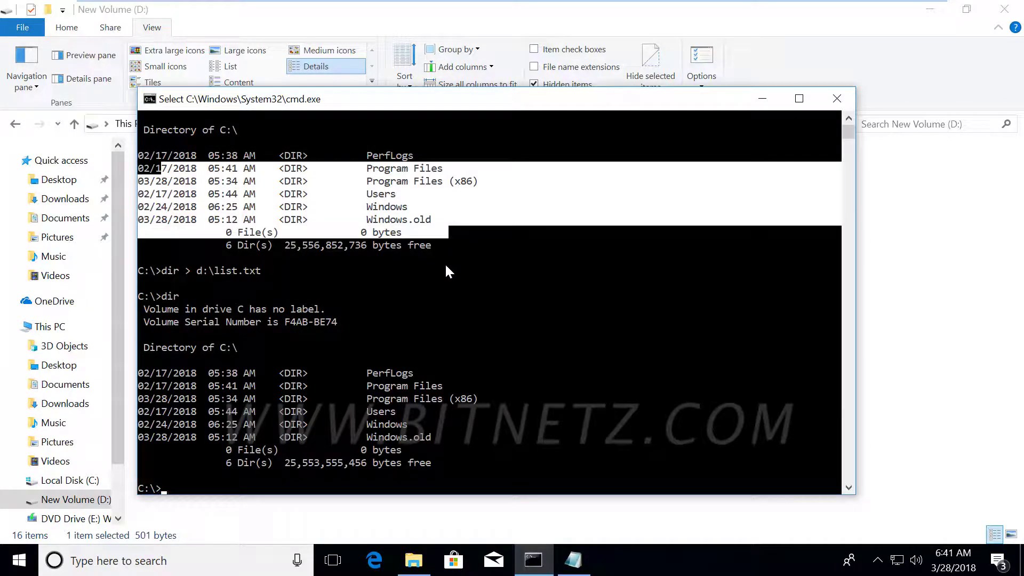
Step: Close the Command Prompt and reveal the end of File Explorer's navigation pane, down to Network
click(848, 103)
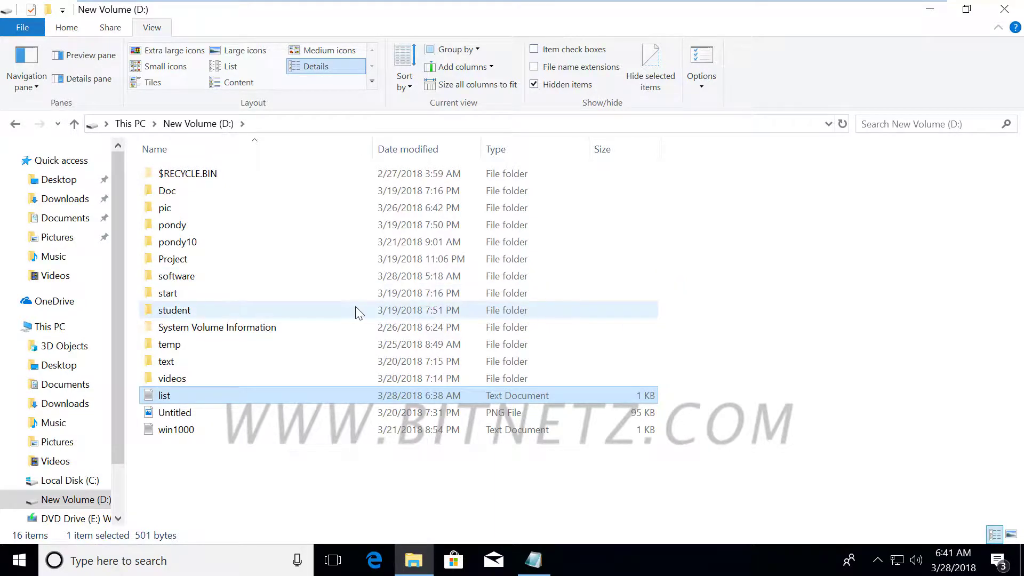
drag(113, 315, 116, 420)
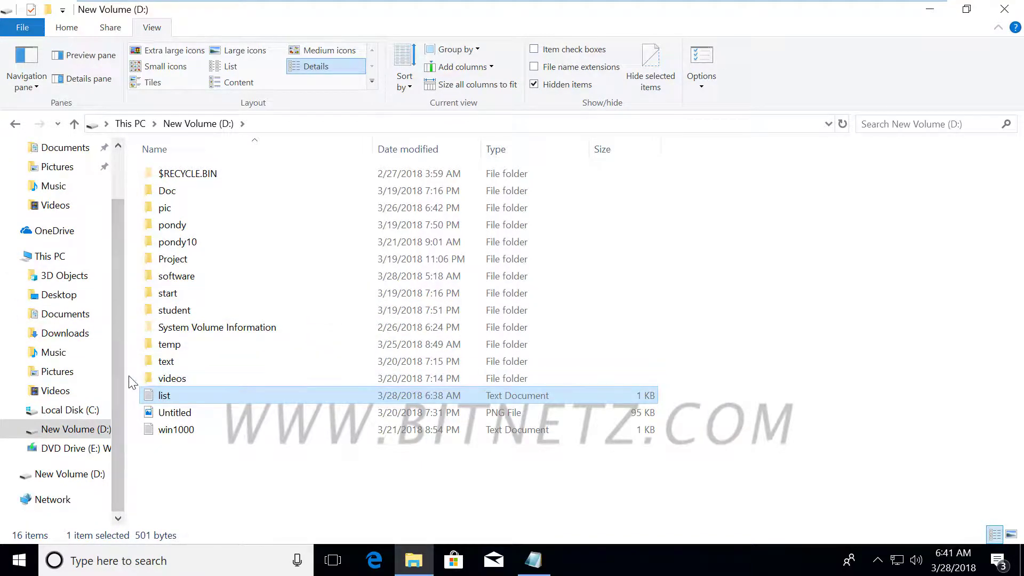